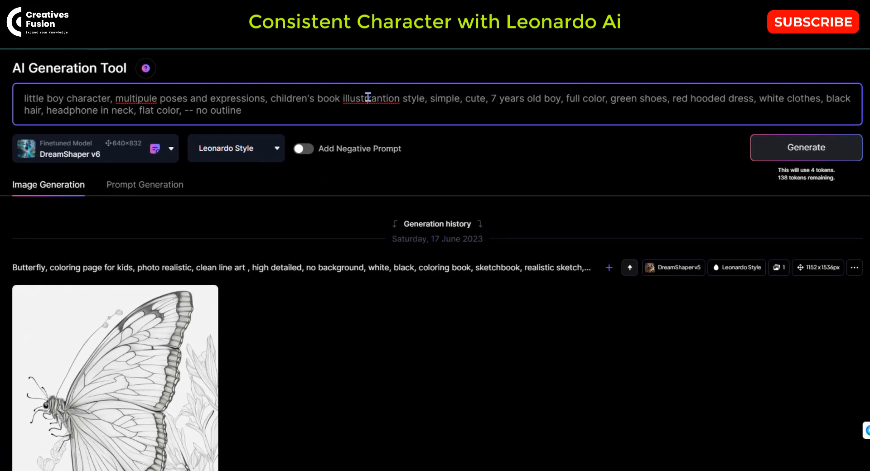
- Correct the misspelled word to "illustration" in the little boy character prompt and generate the images
click(367, 98)
key(BackSpace)
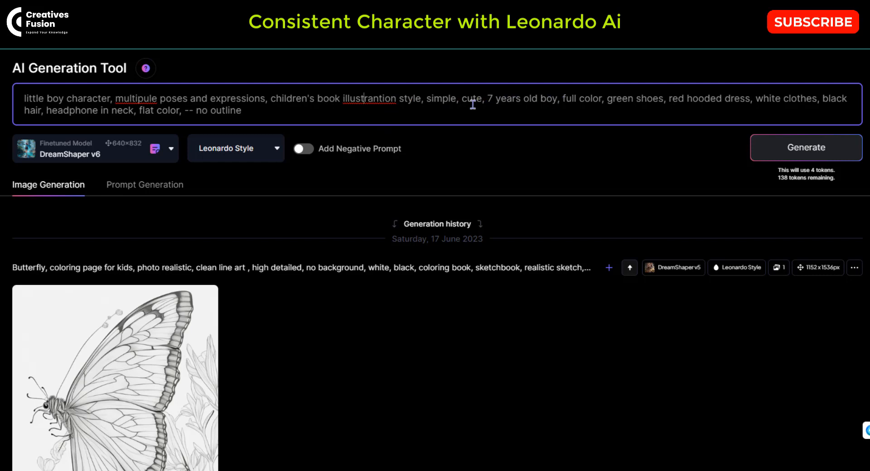
click(375, 98)
key(BackSpace)
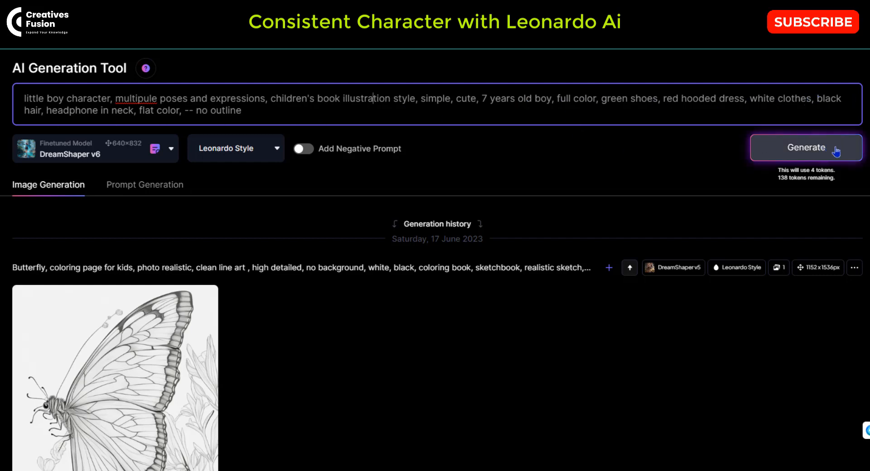
click(815, 155)
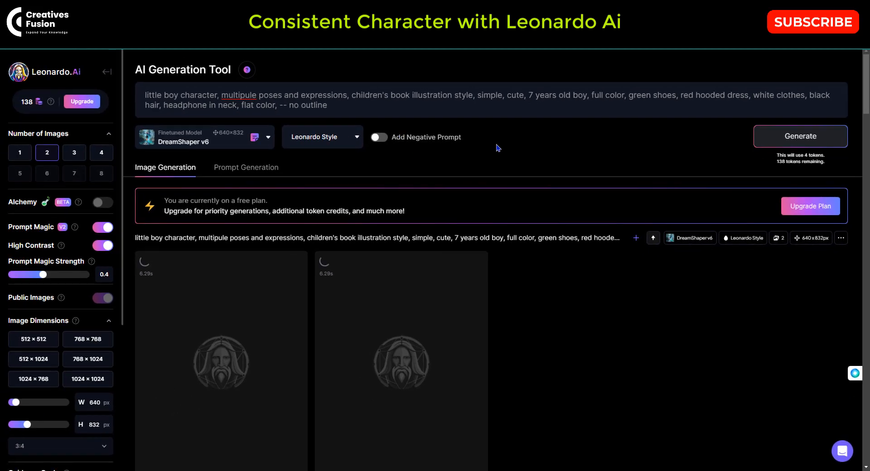
- Set the image aspect ratio to 16:9 and generate the little boy character images again
scroll(497, 148, down, 3)
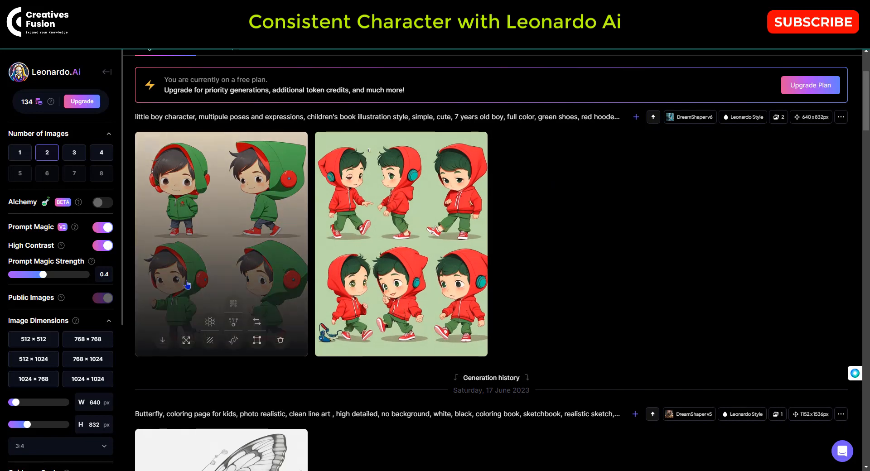
scroll(511, 272, down, 3)
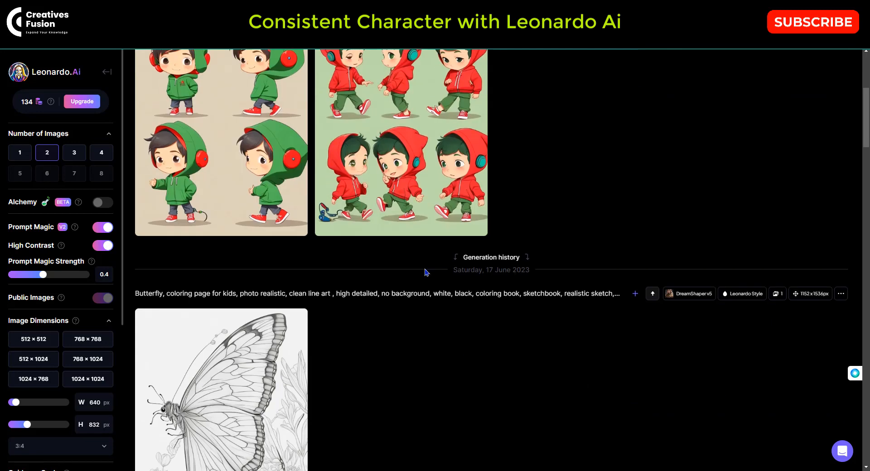
scroll(14, 269, down, 5)
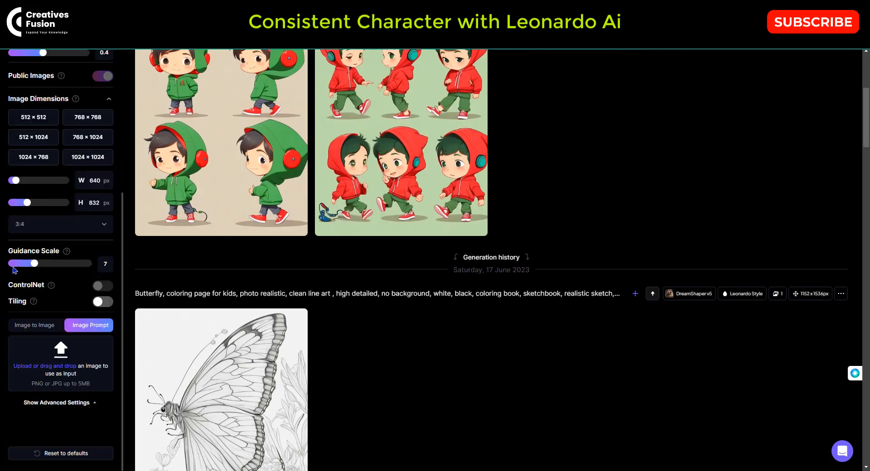
click(29, 225)
click(33, 289)
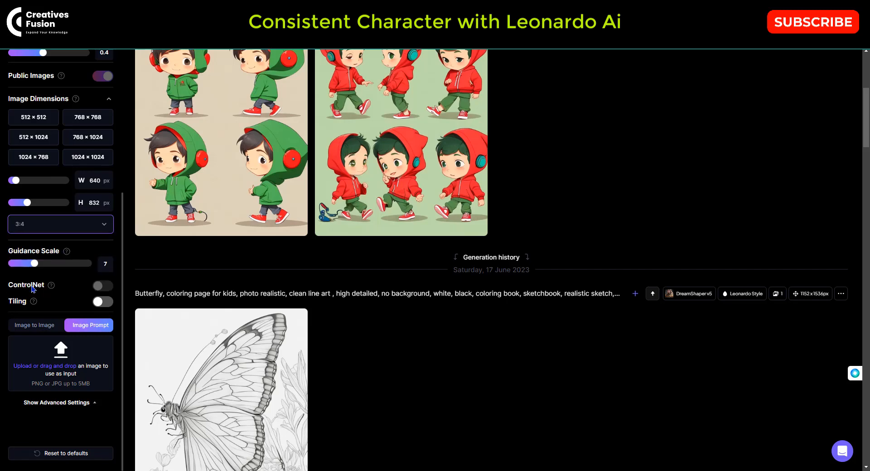
scroll(355, 265, up, 5)
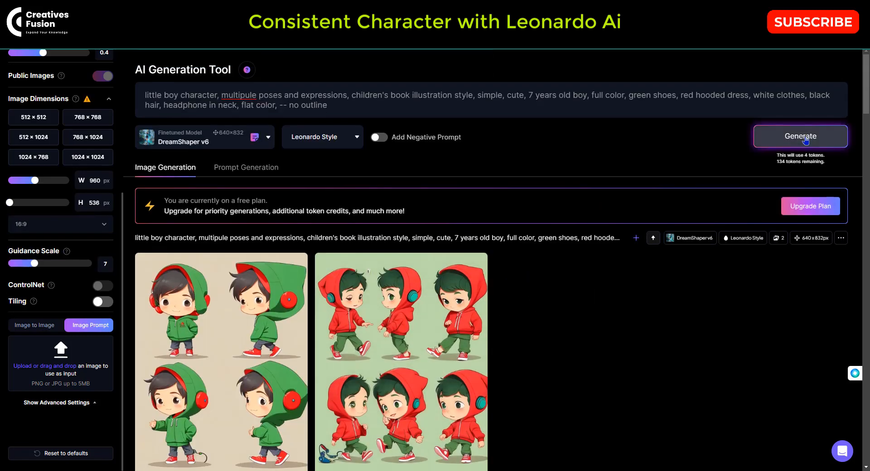
click(804, 141)
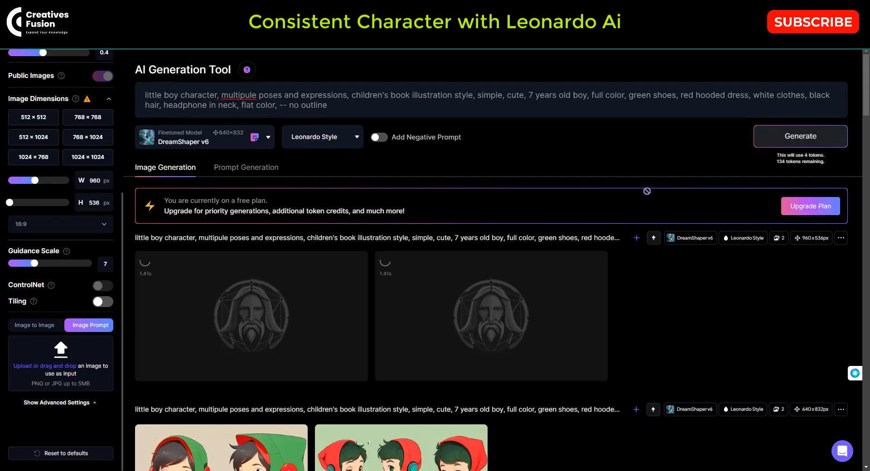
- Examine enlarged previews of the 640×832 and 960×536 character images to compare their poses and consistency
scroll(646, 190, down, 5)
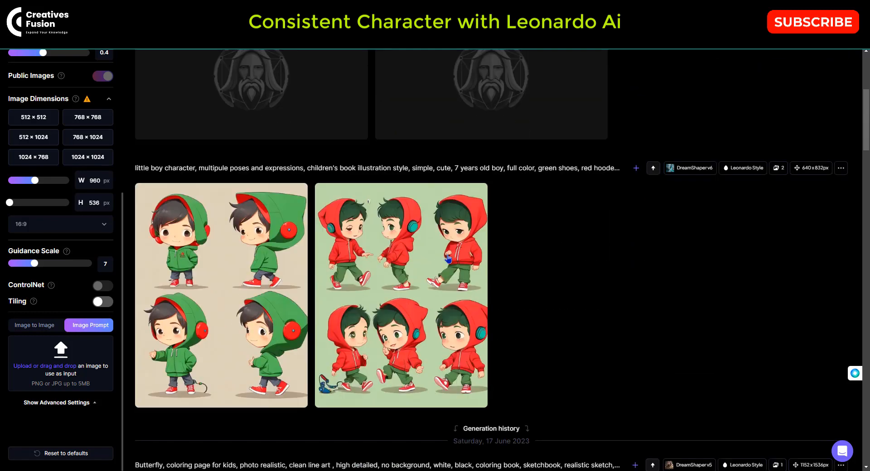
click(249, 266)
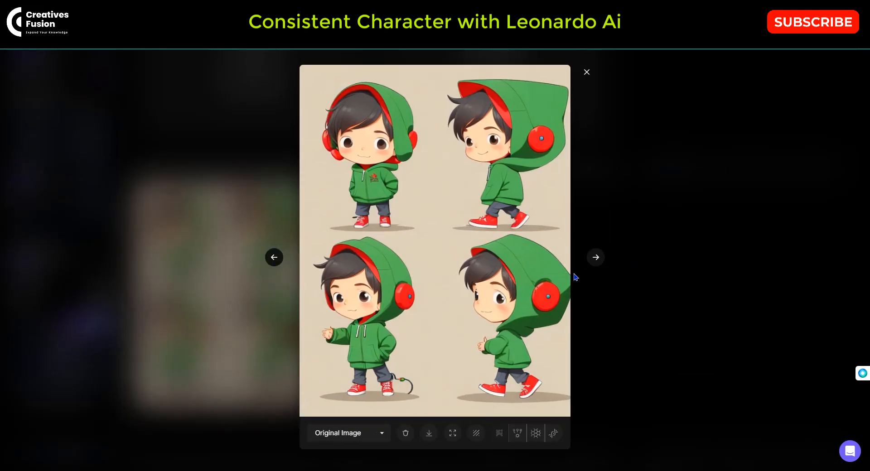
click(596, 263)
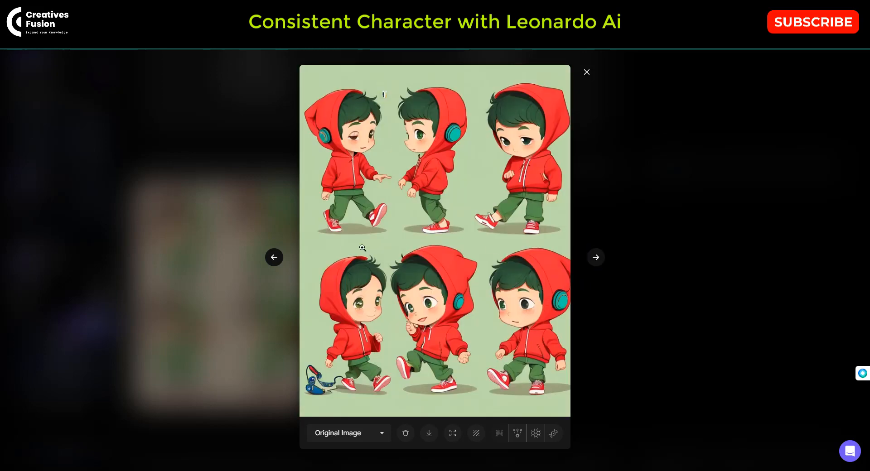
click(276, 259)
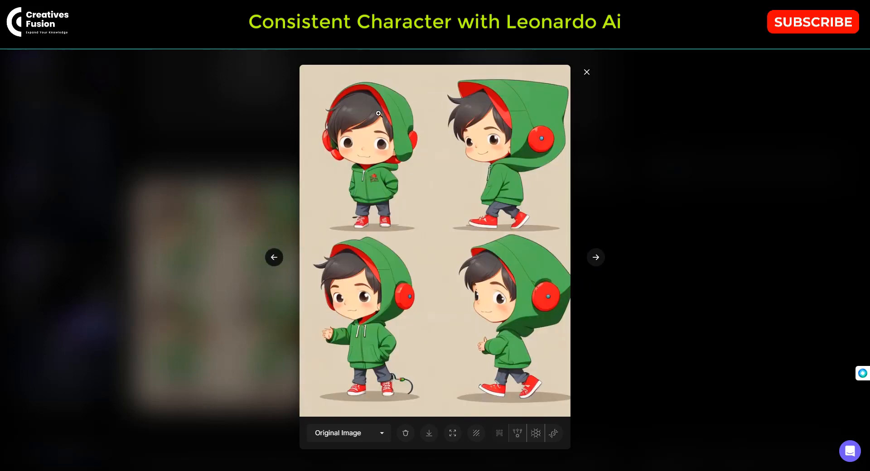
click(586, 72)
scroll(588, 230, up, 3)
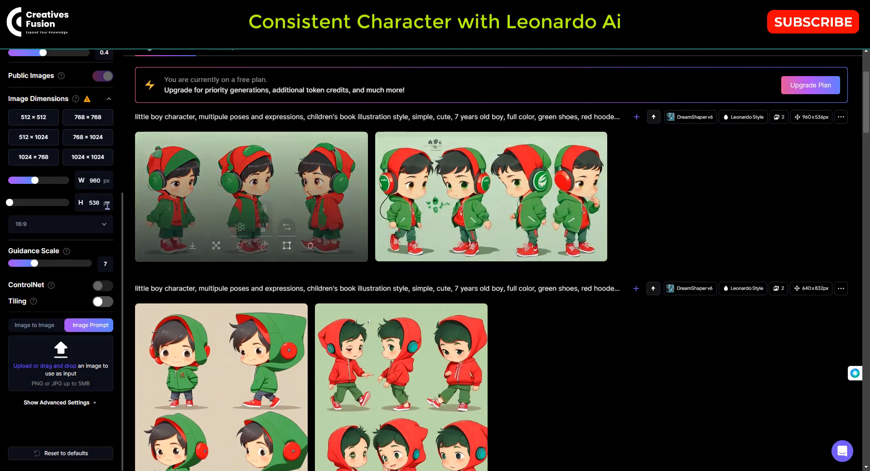
click(301, 213)
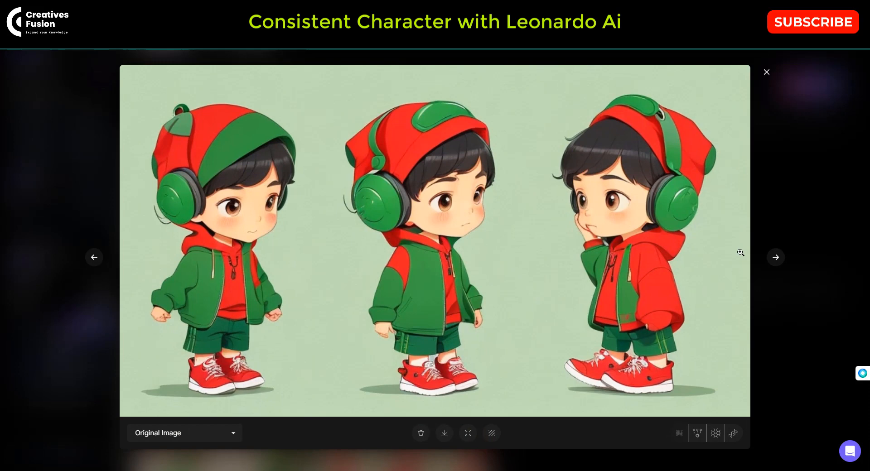
click(776, 258)
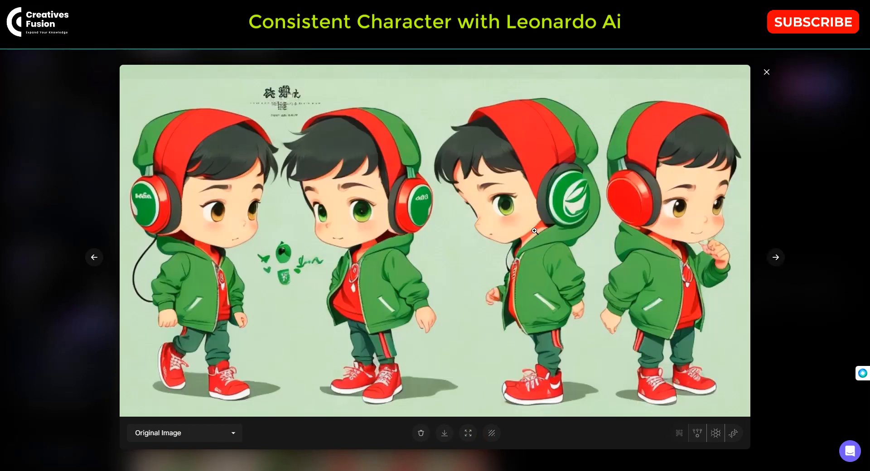
click(766, 72)
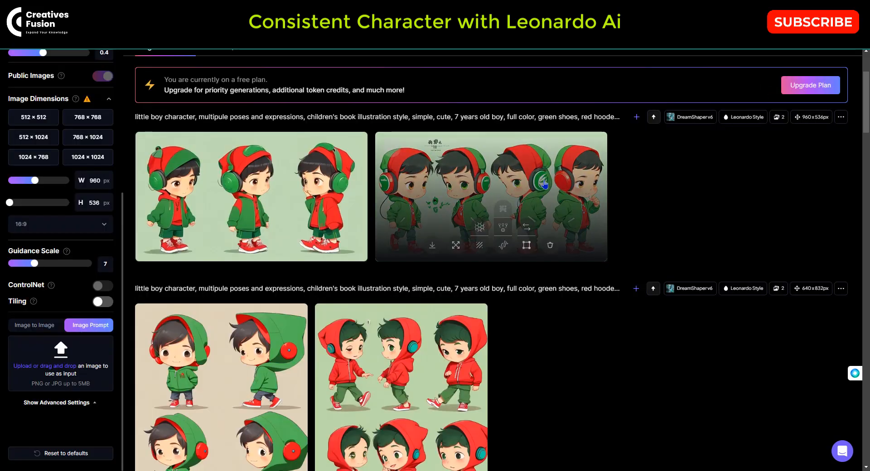
- Download the 640×832 image showing the green-hooded boy in four poses and close its preview
scroll(544, 184, down, 3)
click(285, 237)
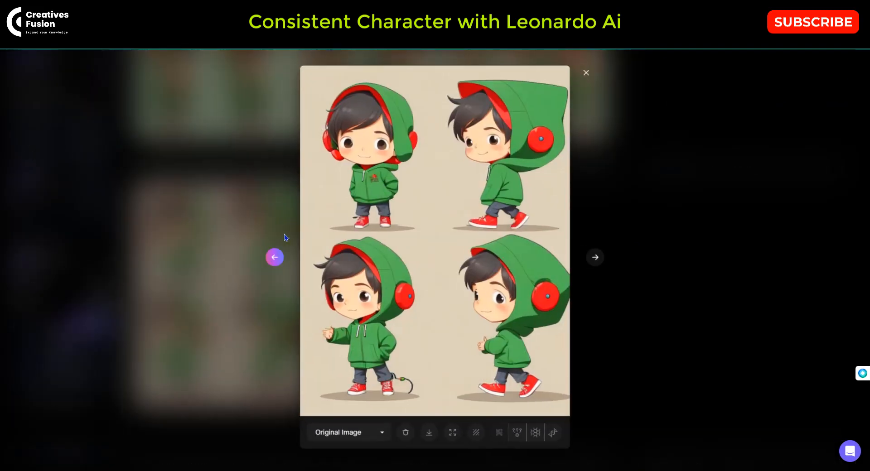
click(434, 437)
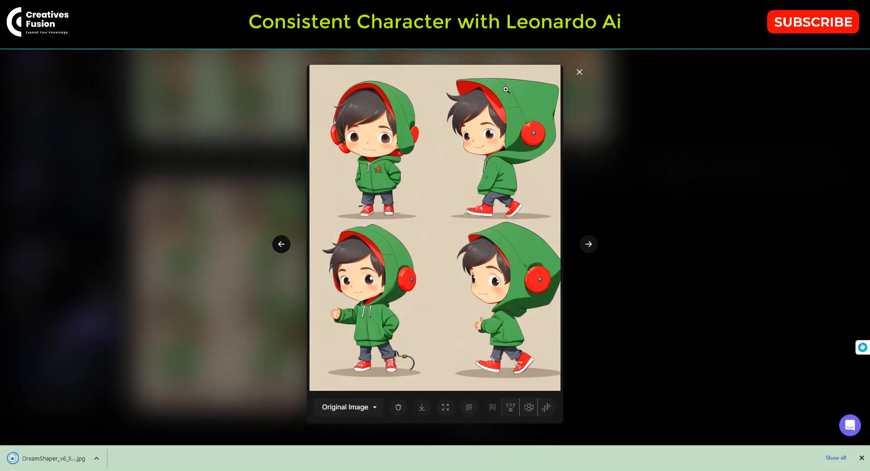
click(579, 72)
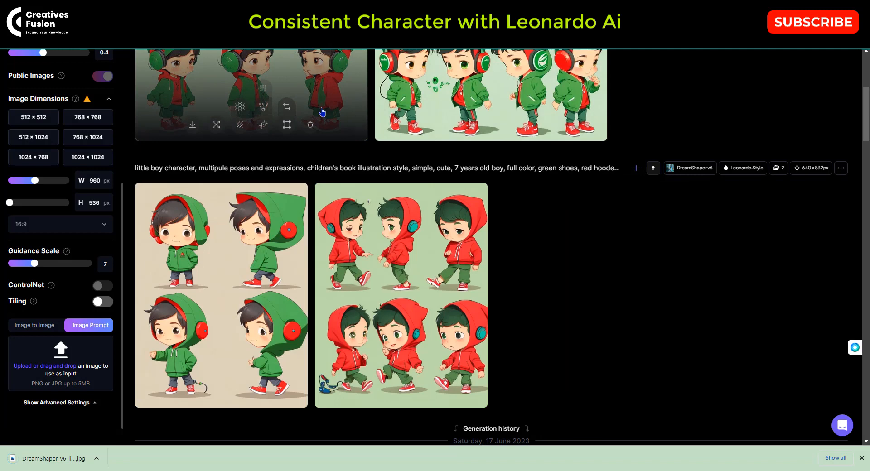
- Upload DreamShaper_v6_little_boy_character_multipule_poses_and_expres_1 (1) from Downloads as the image prompt
scroll(226, 91, down, 3)
scroll(71, 138, down, 1)
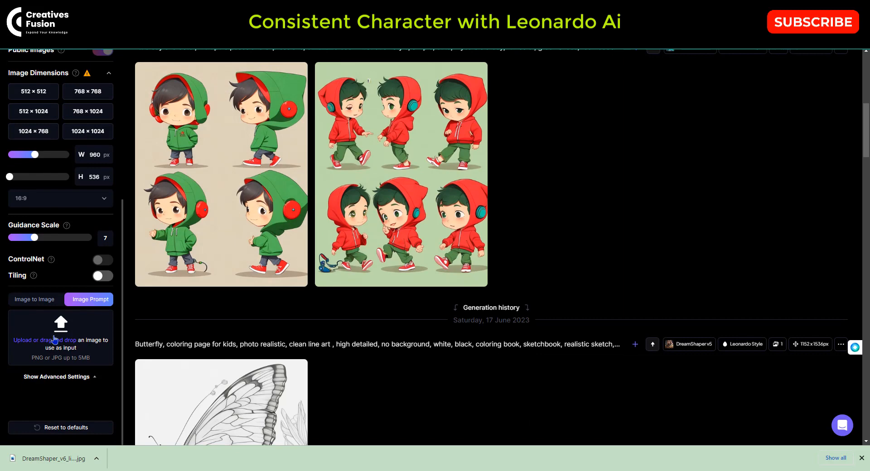
click(55, 339)
click(98, 86)
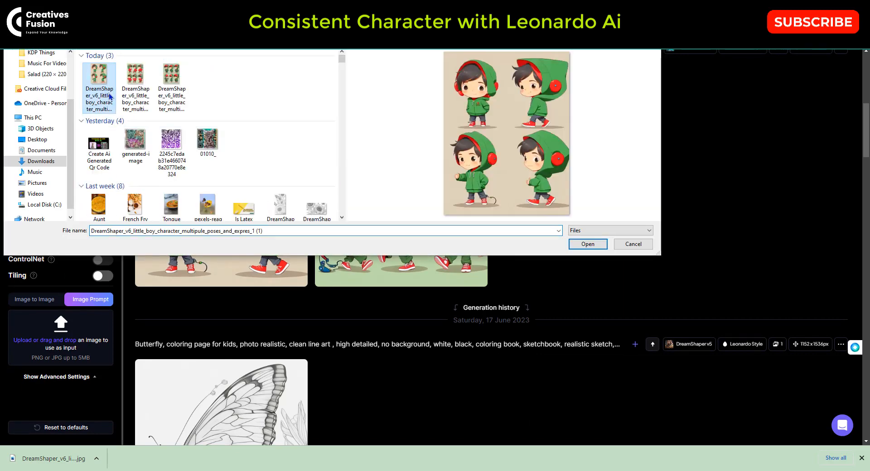
click(587, 244)
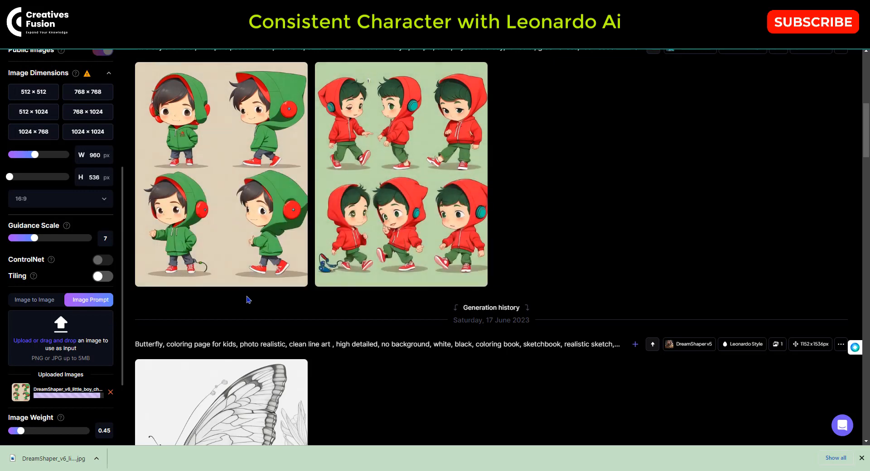
- Replace "multipule poses and expressions," in the prompt with "running pose and expression,"
scroll(248, 299, up, 8)
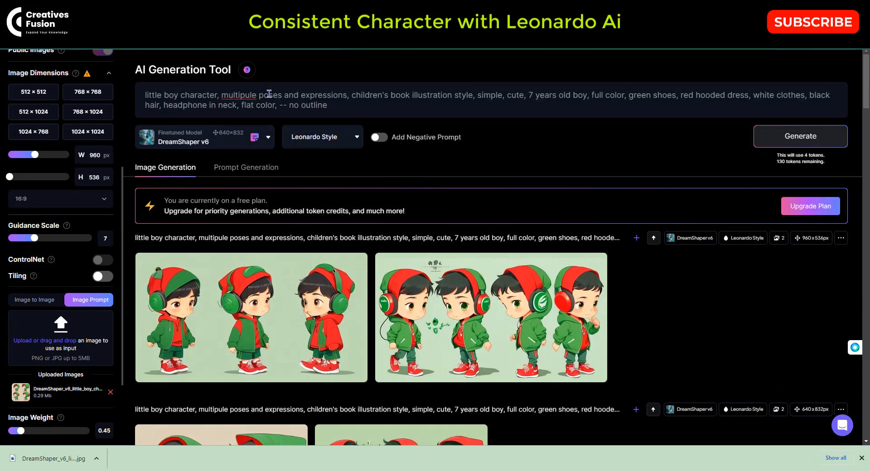
drag(299, 95, 223, 96)
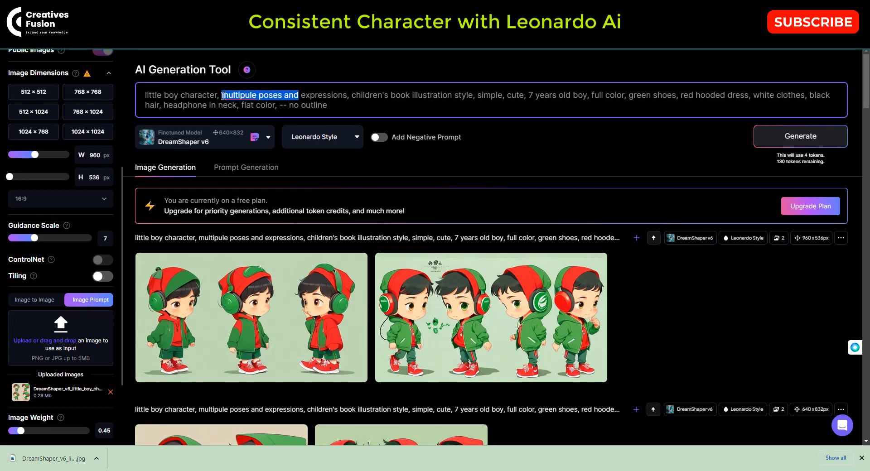
drag(349, 95, 223, 96)
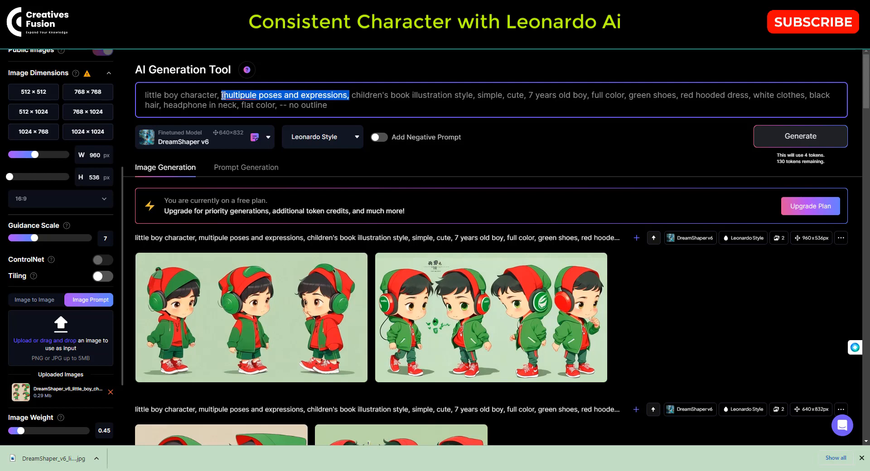
text(running)
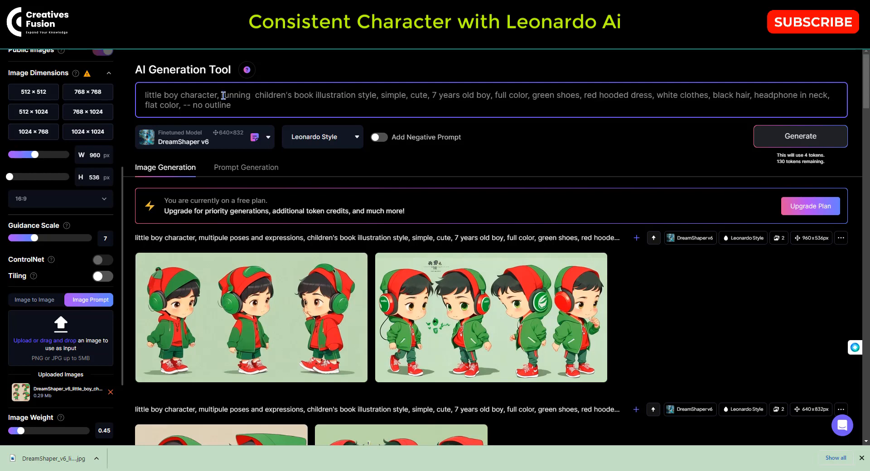
text( pose)
text( and expressi)
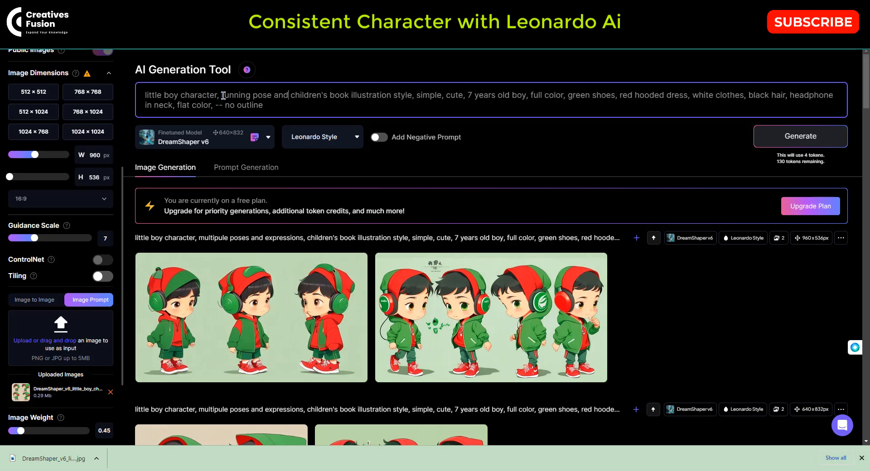
text(on)
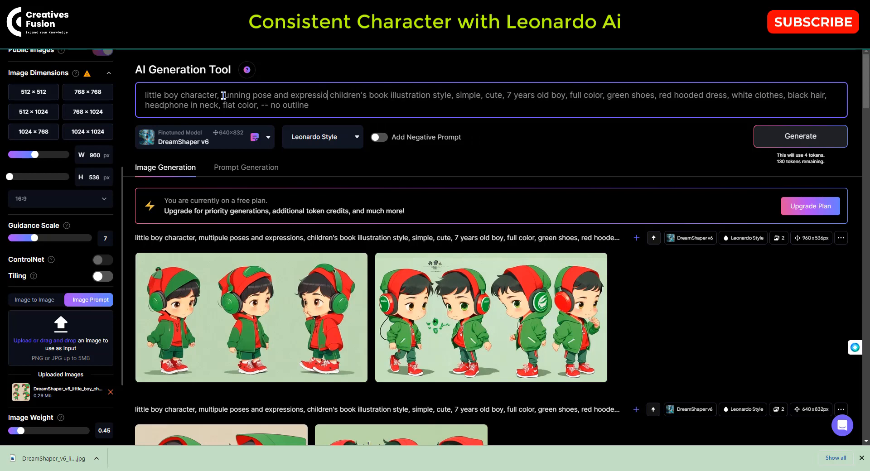
text(,)
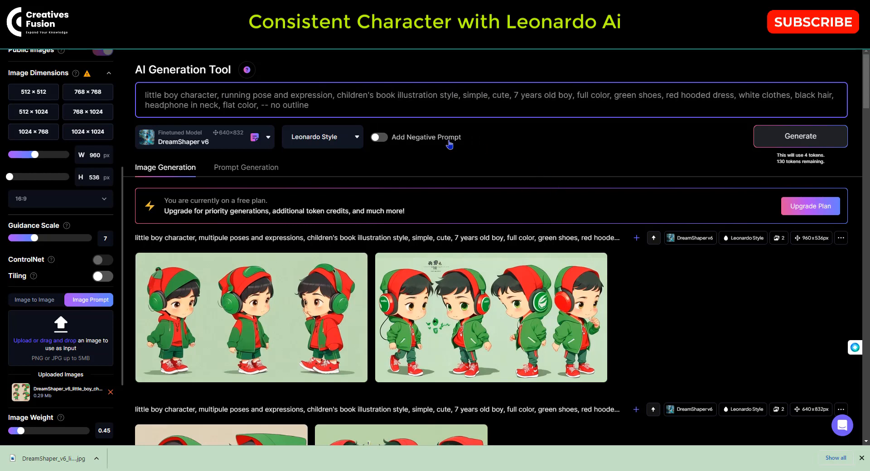
- Generate images from the running pose prompt and preview the result with the beige background
click(772, 150)
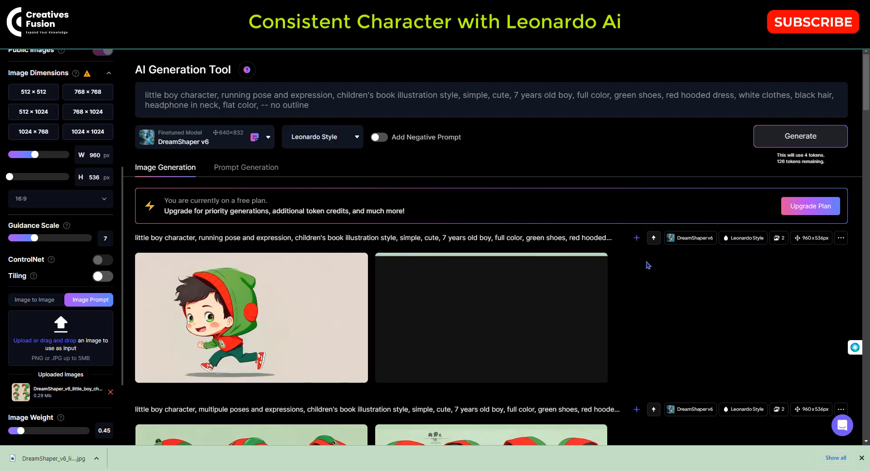
mouse_move(359, 284)
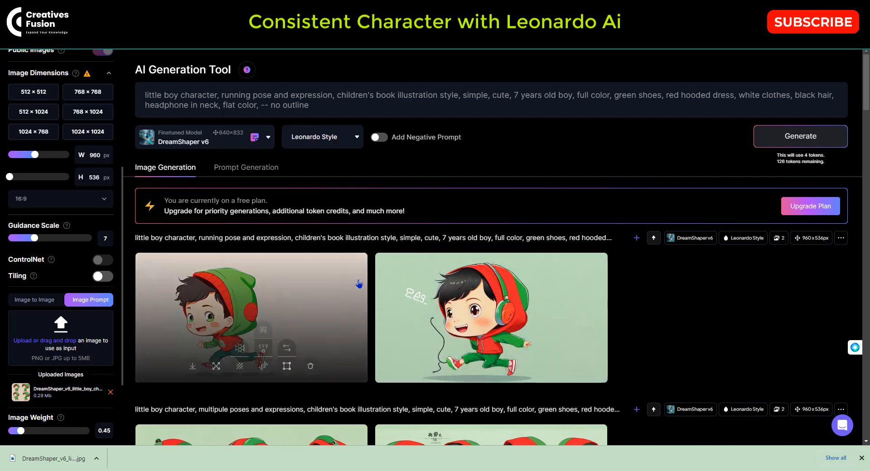
click(311, 290)
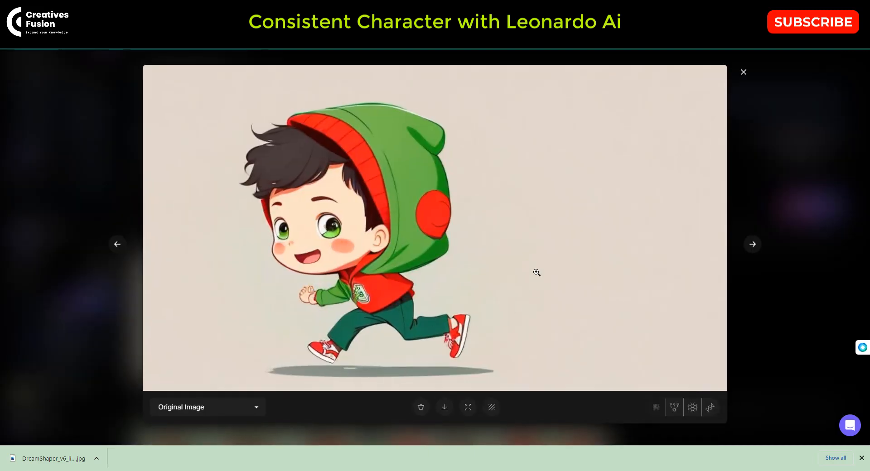
click(743, 72)
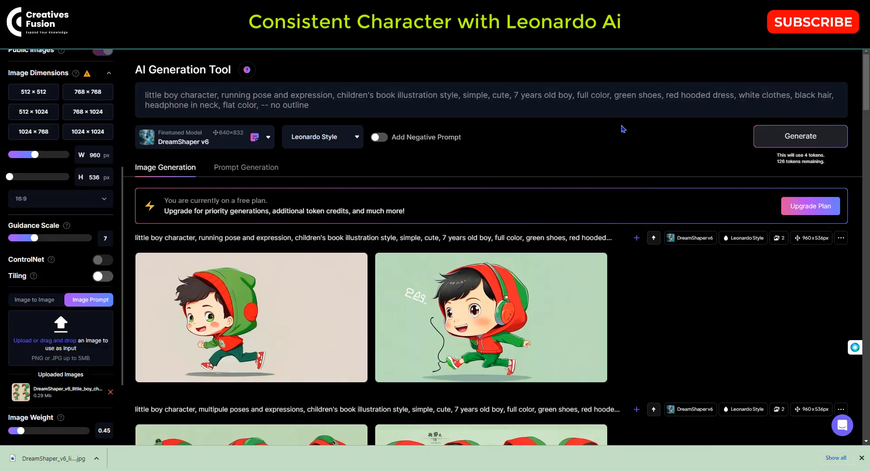
- Add the negative prompt "Black background, shaggy image, undetailed, unneccessary elements, not clear" and generate the running pose images again
click(378, 137)
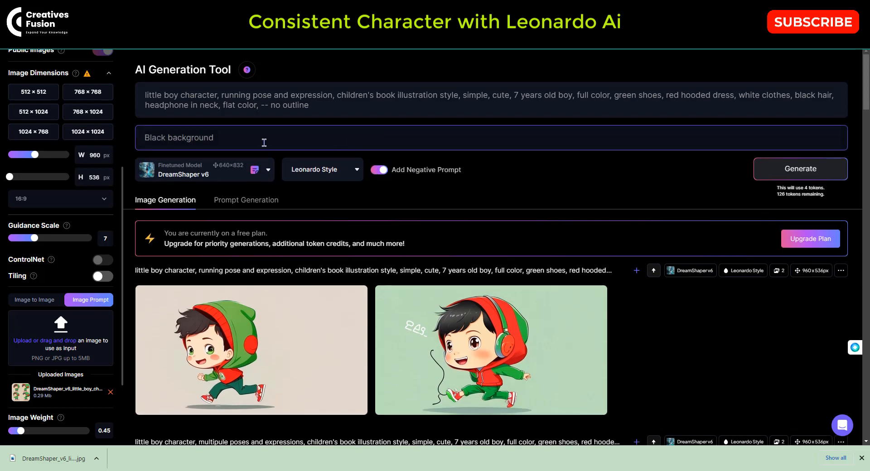
click(263, 141)
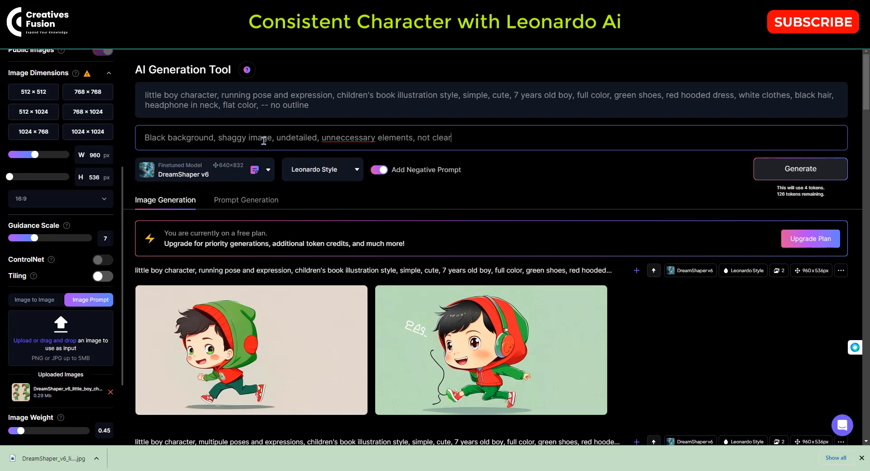
click(766, 167)
scroll(453, 209, down, 2)
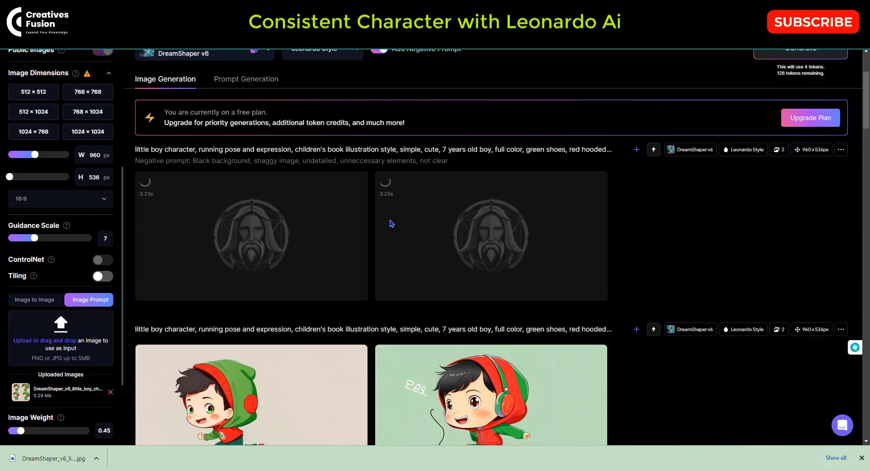
scroll(392, 224, down, 3)
scroll(391, 223, down, 5)
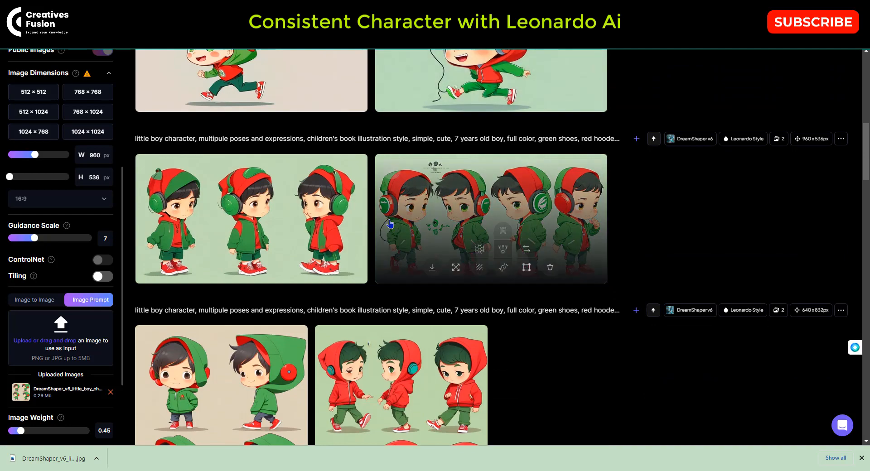
scroll(390, 224, up, 8)
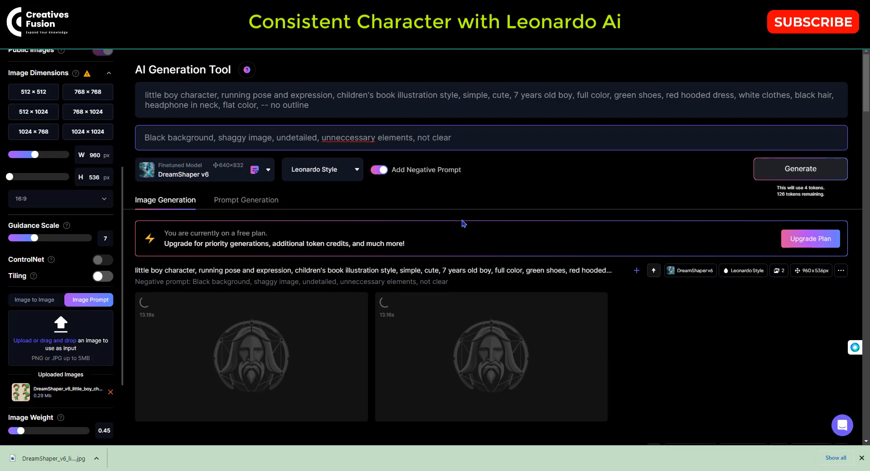
scroll(462, 223, down, 3)
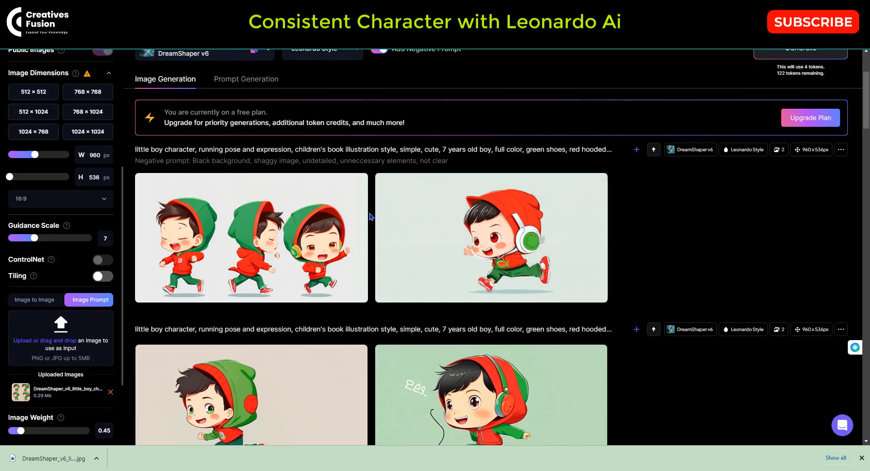
- Preview the newly generated image of the single running boy in the red hood and close it
click(475, 241)
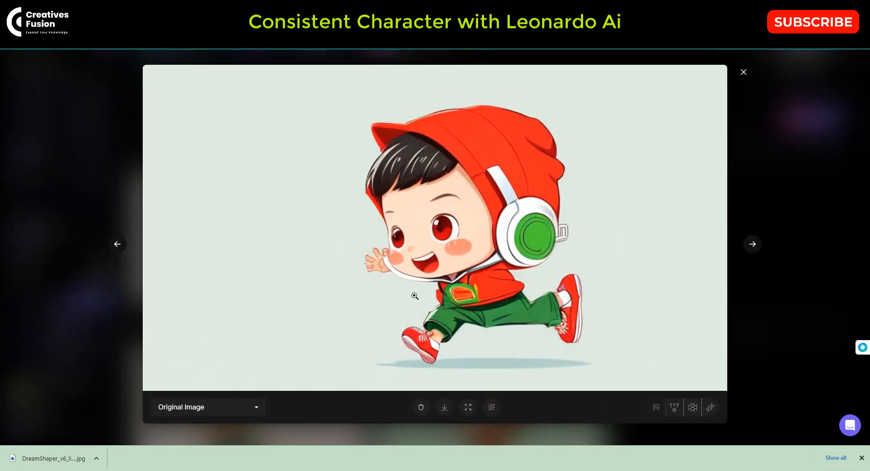
click(743, 77)
scroll(409, 123, up, 3)
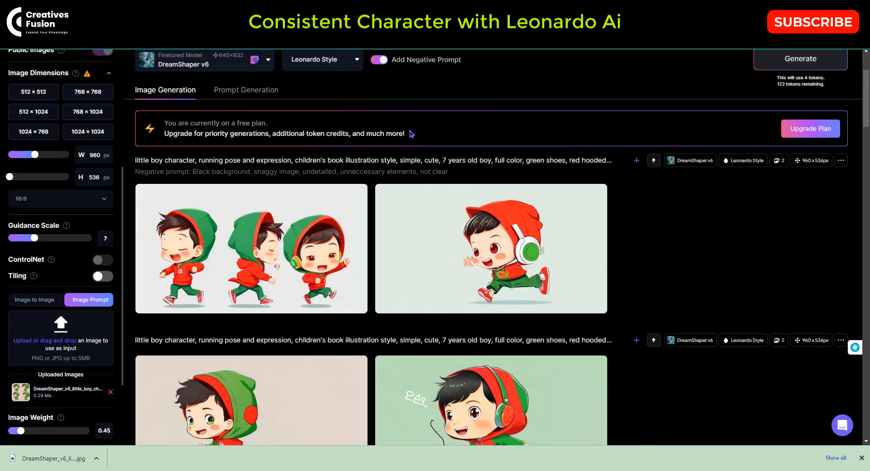
- Append "2 heads," to the end of the negative prompt
click(384, 173)
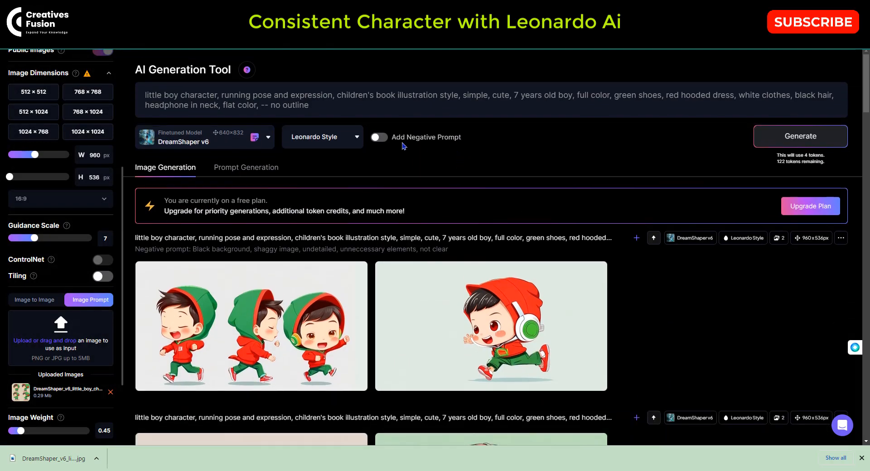
scroll(398, 194, down, 5)
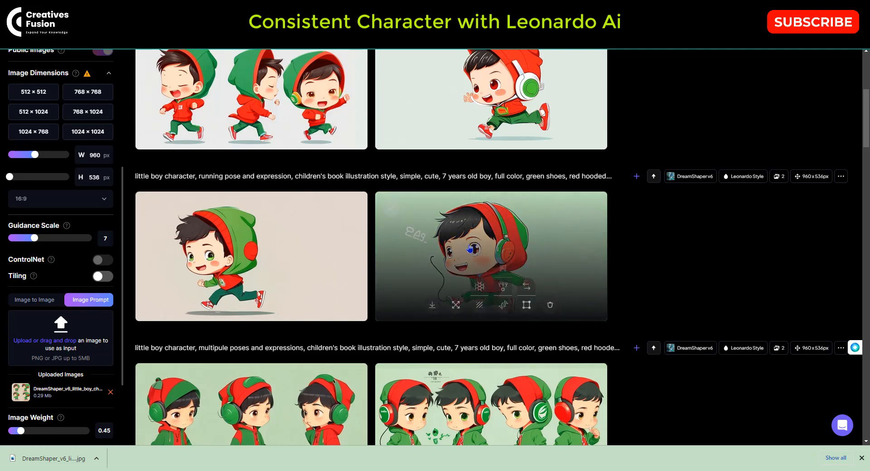
scroll(521, 254, up, 4)
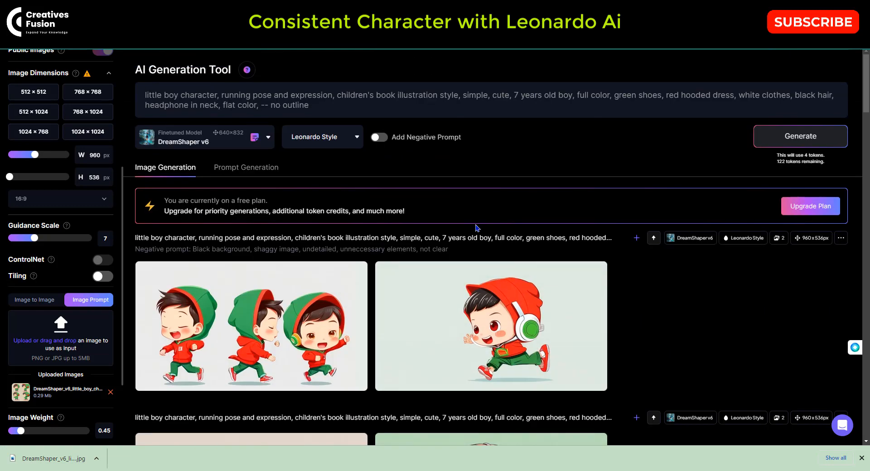
click(378, 137)
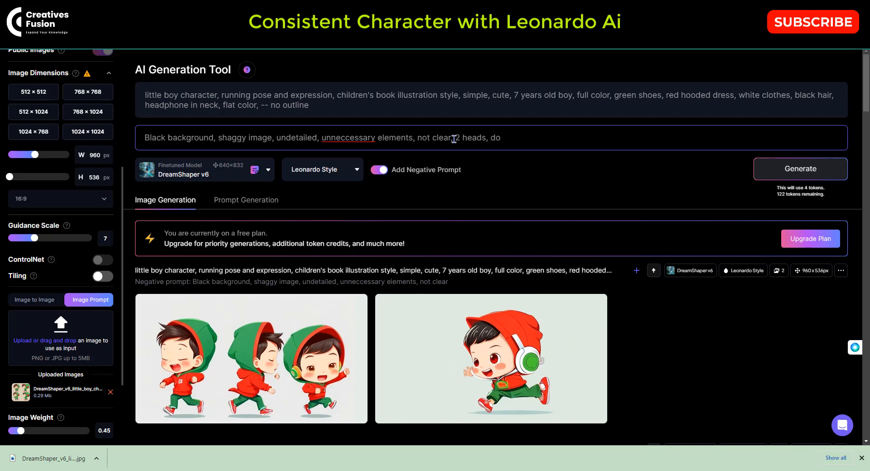
- Add "highly detailed" before "-- no outline" in the main prompt and generate new images
click(260, 105)
text(, )
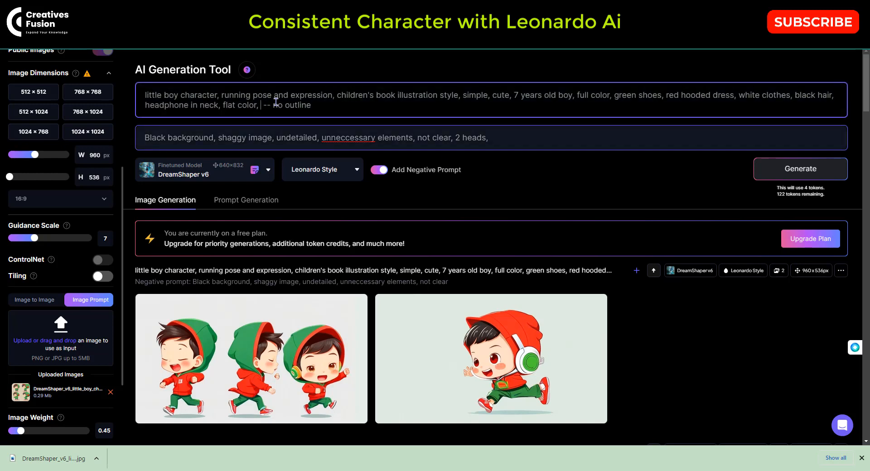
text(highly detailed)
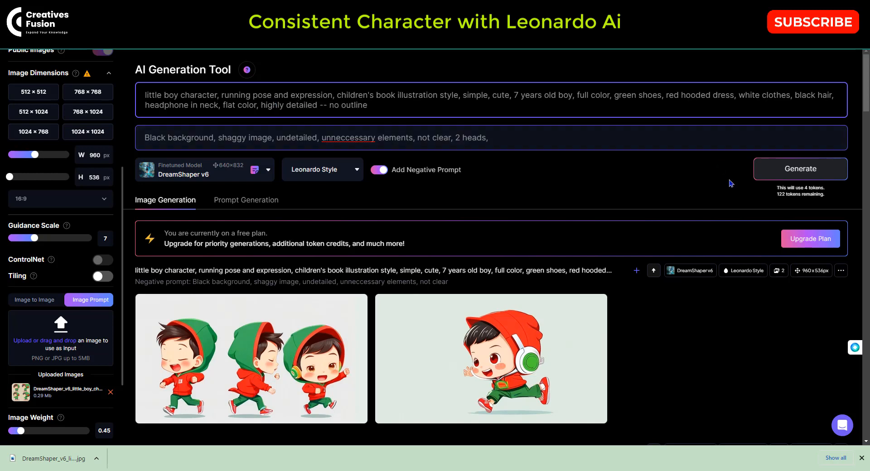
click(787, 176)
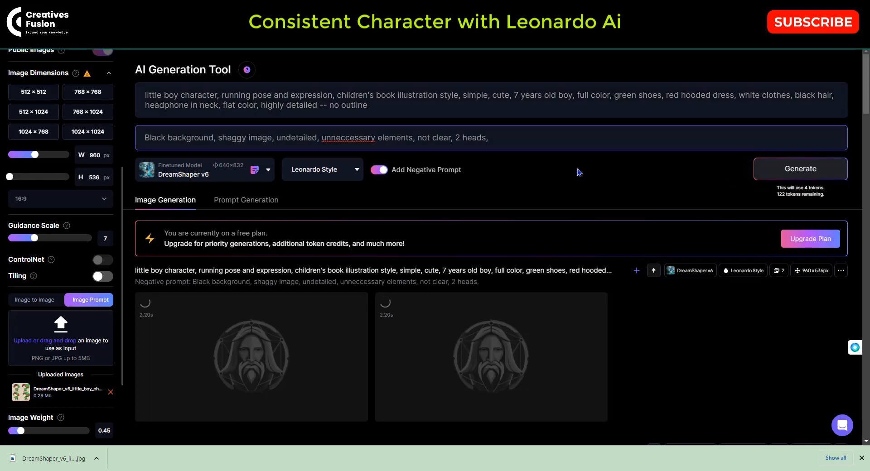
scroll(578, 173, down, 3)
scroll(577, 172, down, 3)
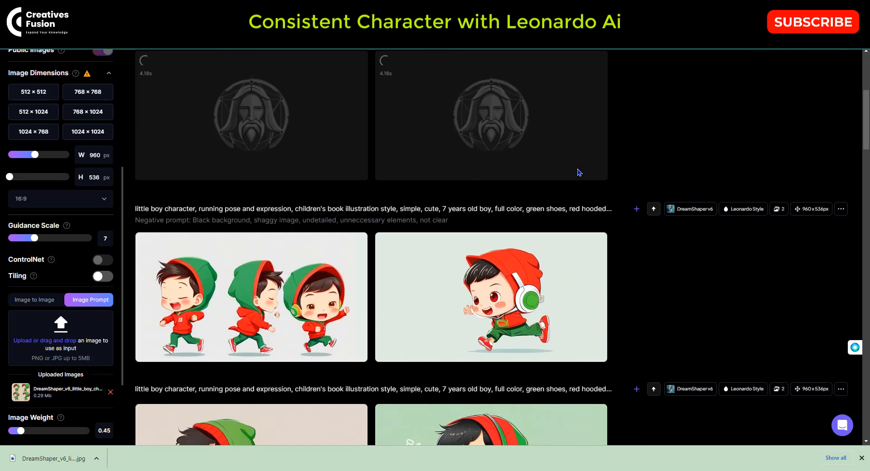
- Download the generated image showing three running boys in green hoods and close its preview
mouse_move(258, 253)
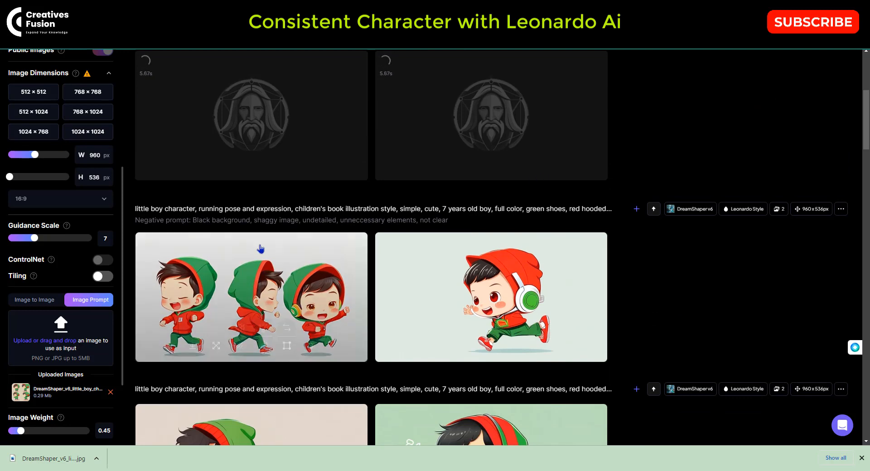
click(258, 276)
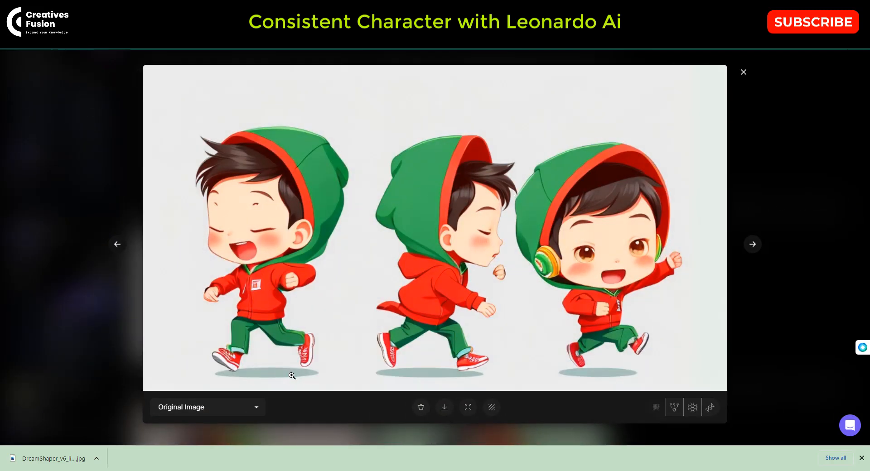
click(443, 409)
click(743, 72)
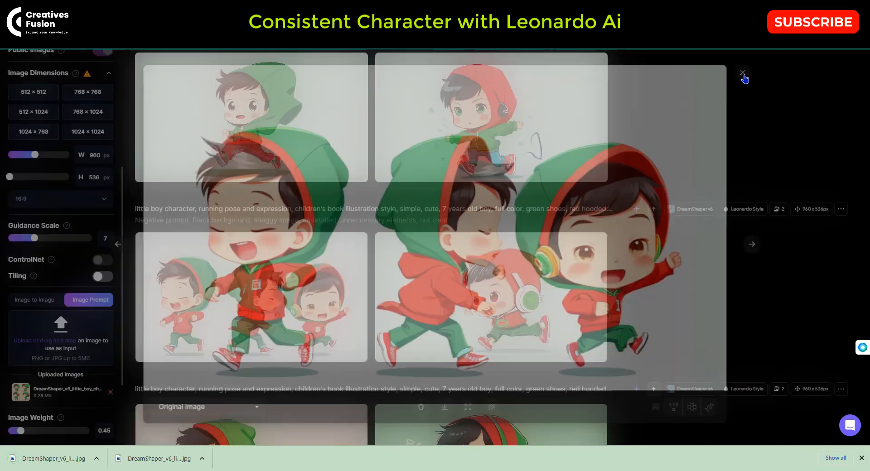
- Download the new image of the running boy with red hood, green jacket and blue trousers, and close its preview
scroll(590, 147, up, 3)
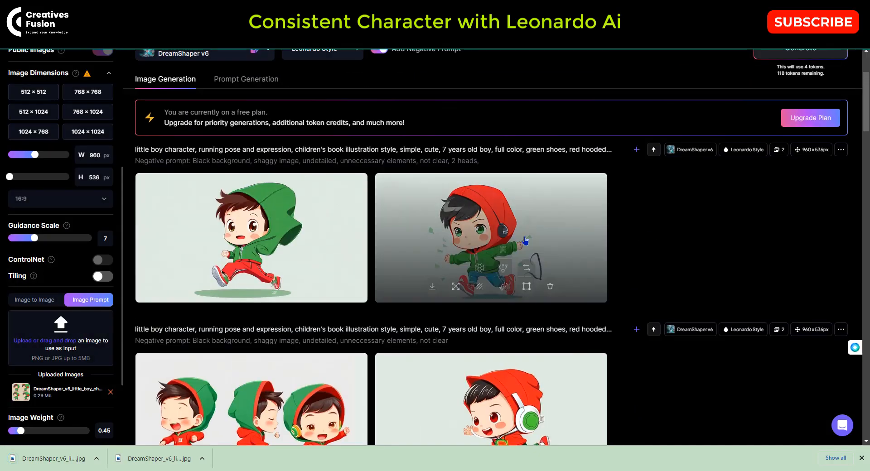
click(538, 234)
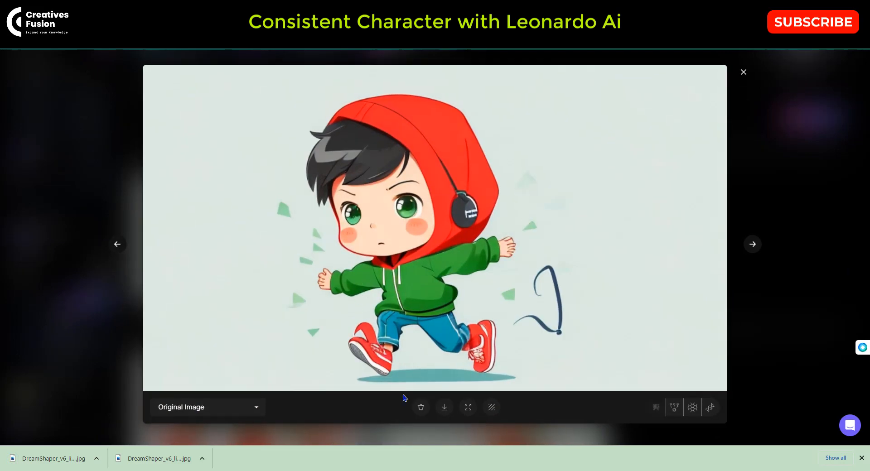
click(445, 407)
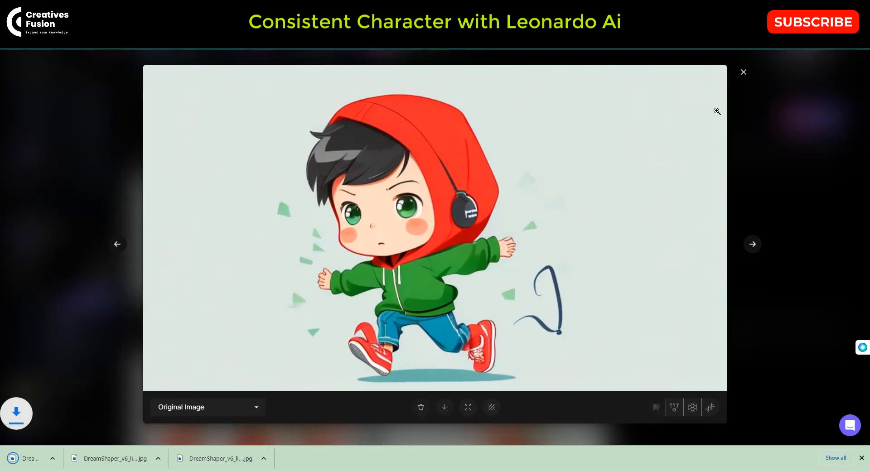
click(743, 72)
- Replace "running pose and" with "angry" in the prompt so it reads "angry expression", and generate the images
scroll(286, 162, up, 3)
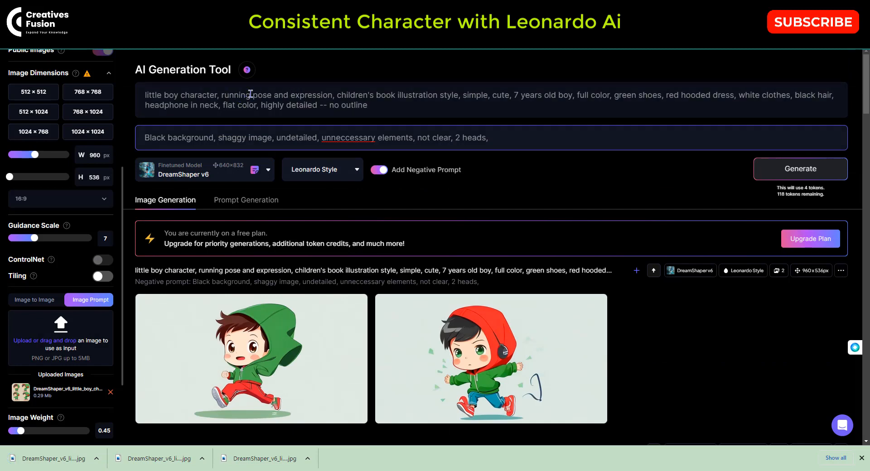
drag(292, 95, 232, 94)
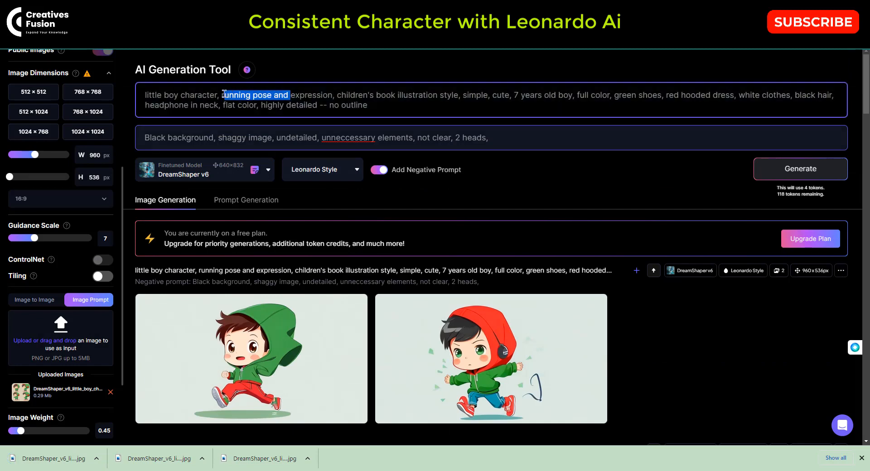
text(angre)
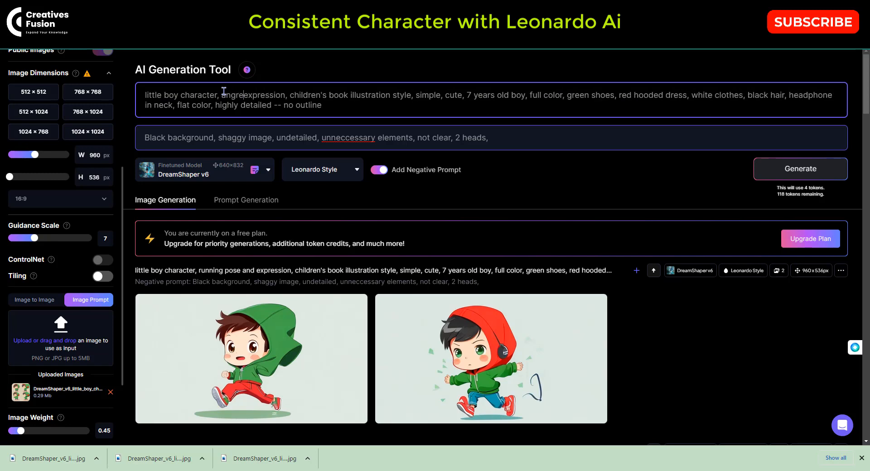
text(y)
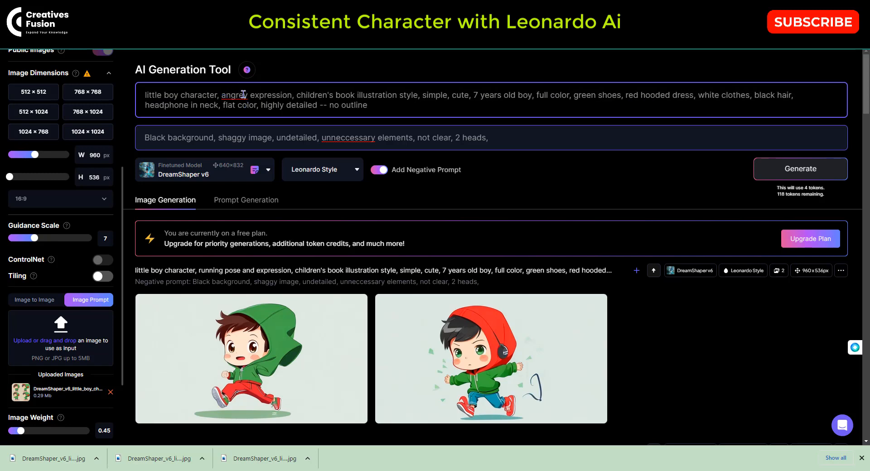
click(242, 94)
key(BackSpace)
click(753, 173)
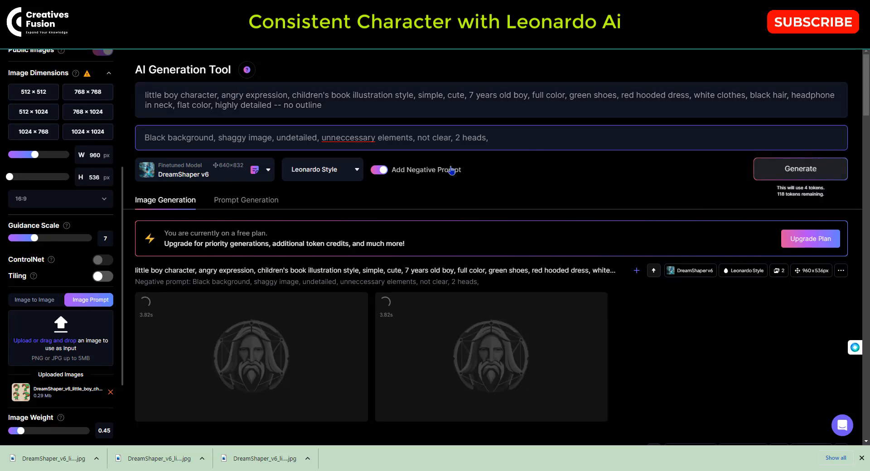
scroll(450, 170, down, 3)
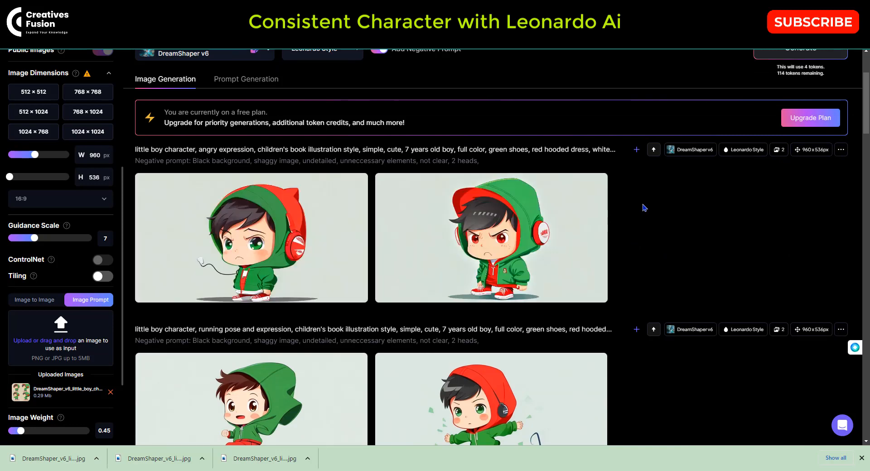
- Download the generated image of the frowning, red-eyed boy in the green hood and close its preview
mouse_move(565, 231)
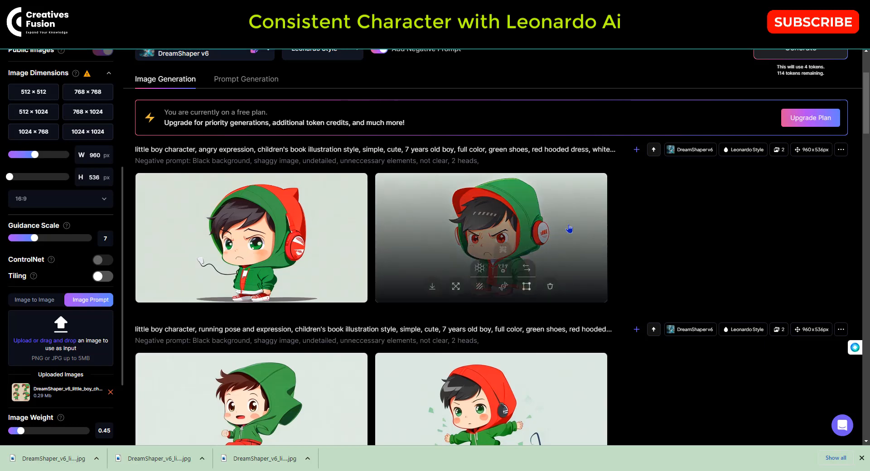
click(569, 227)
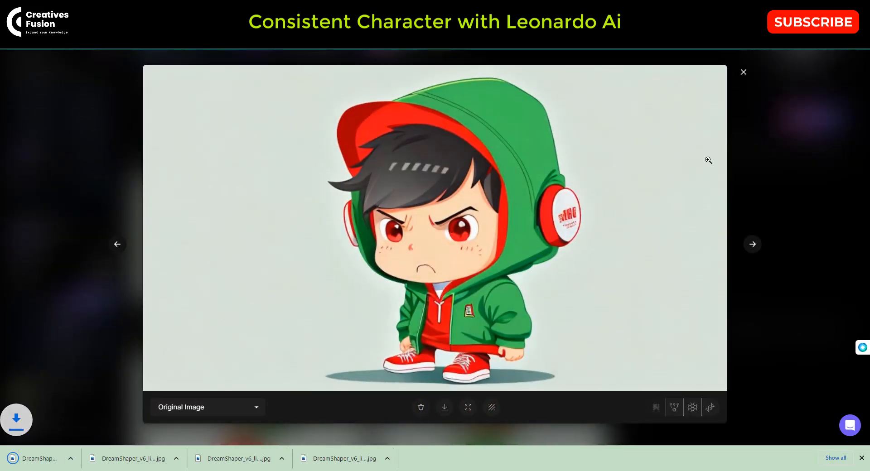
click(743, 72)
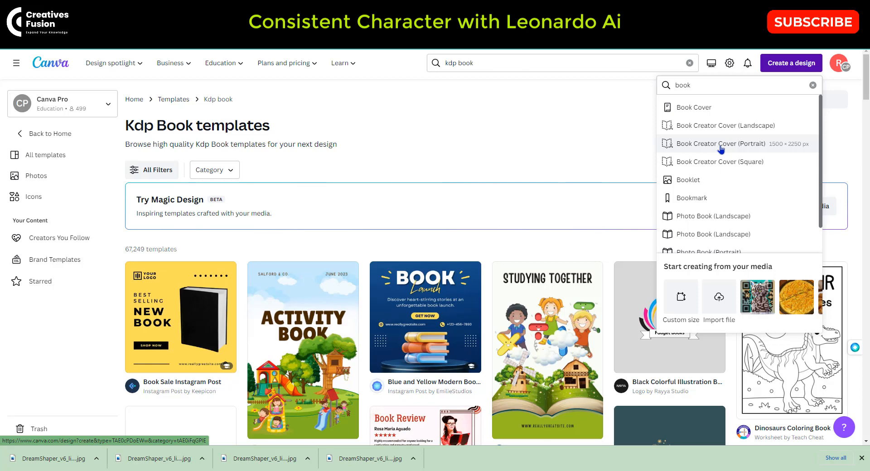
- Create a Book Creator Cover (Portrait) design and upload the downloaded character images to it
click(720, 144)
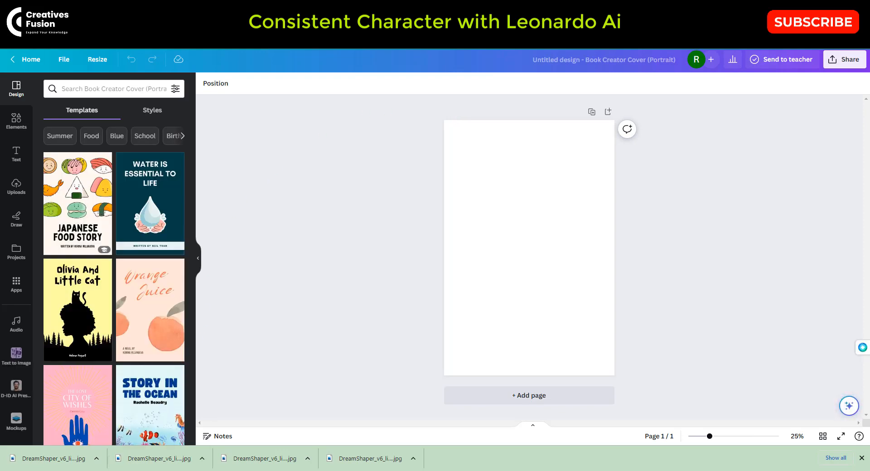
key(super+e)
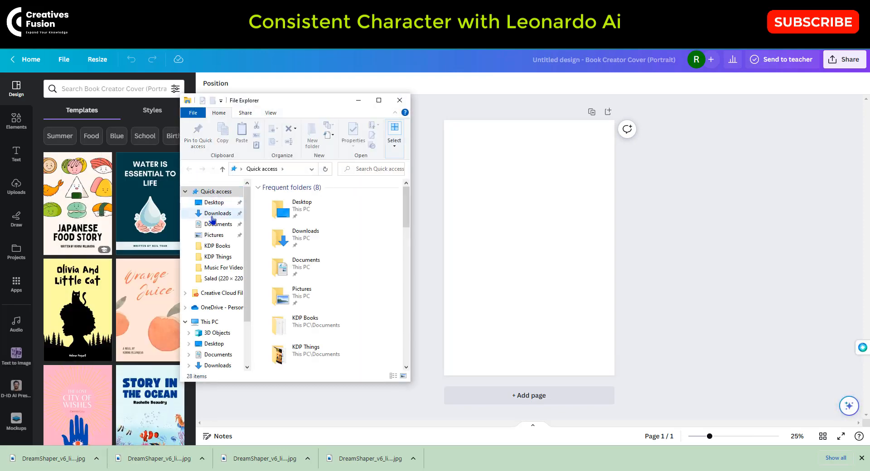
click(217, 213)
drag(282, 217, 135, 224)
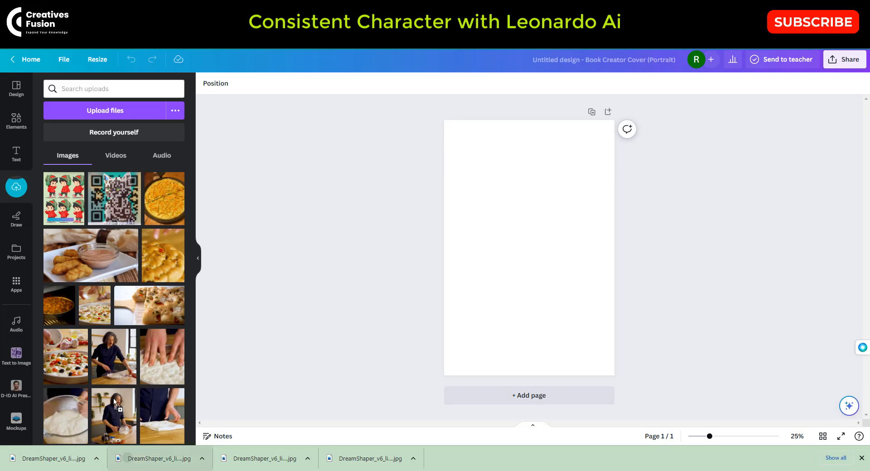
drag(229, 456, 159, 379)
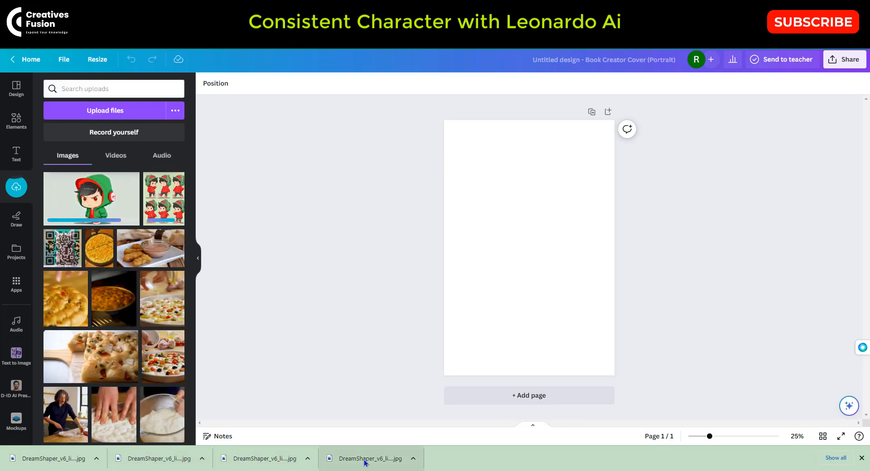
drag(365, 462, 113, 345)
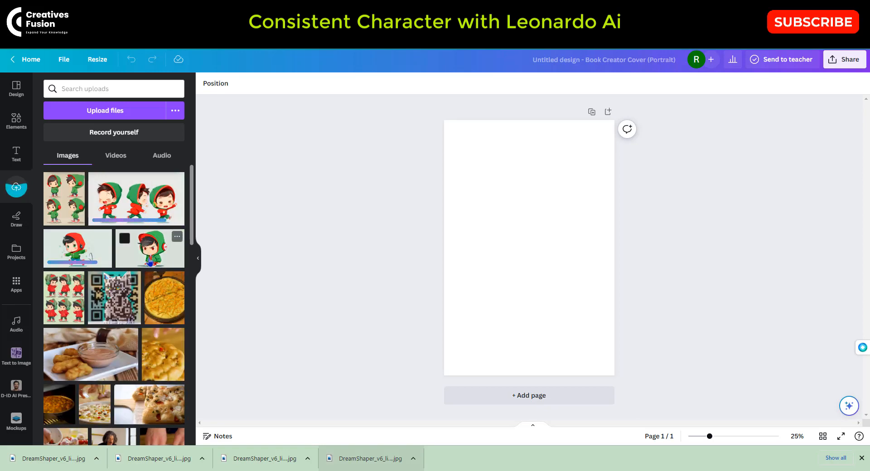
- Place the sheet of six red-jacketed boys on the page, enlarge it and crop it to the single lower-left boy
click(71, 307)
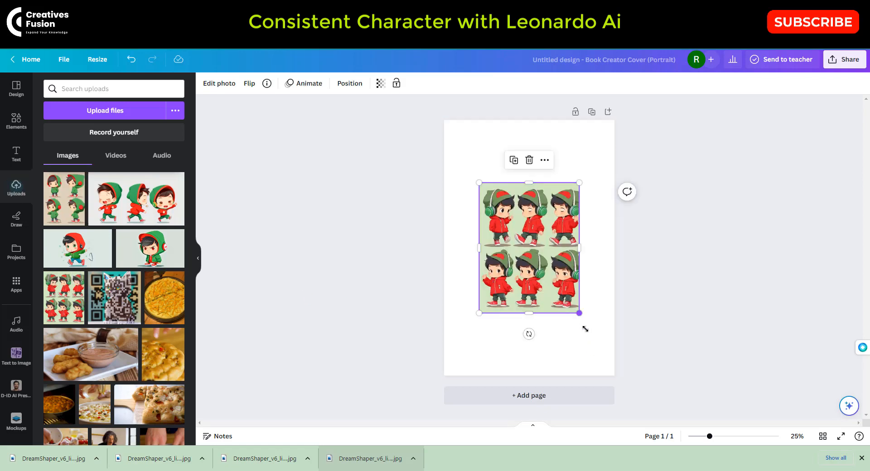
drag(579, 312, 605, 385)
drag(584, 344, 553, 291)
drag(596, 321, 611, 349)
drag(618, 236, 512, 234)
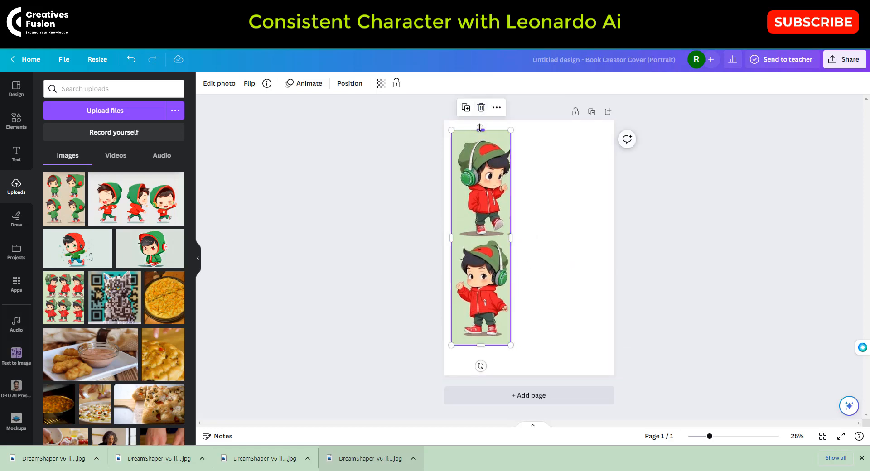
drag(481, 131, 489, 239)
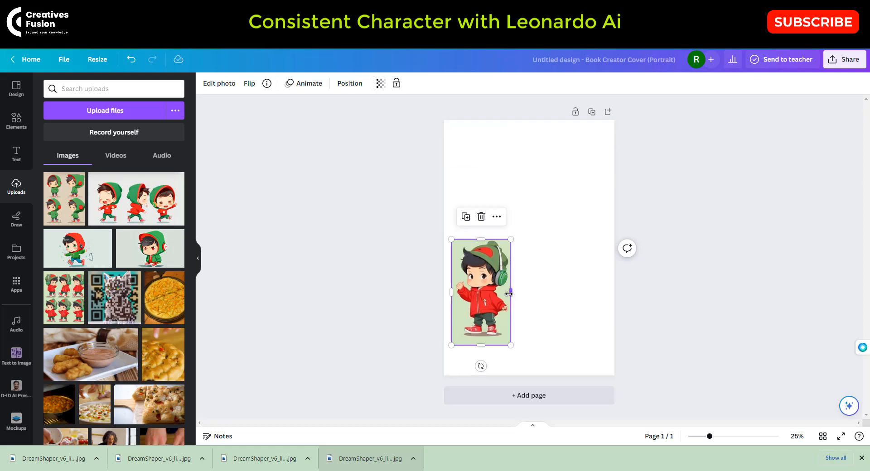
- Enlarge the cropped boy to most of the page height and move him toward the page's right edge
drag(510, 239, 602, 144)
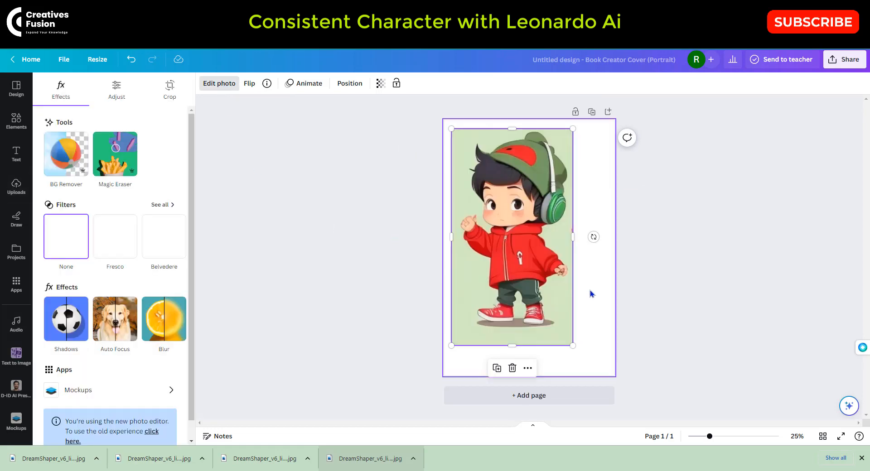
click(590, 290)
drag(555, 277, 580, 287)
drag(594, 247, 593, 248)
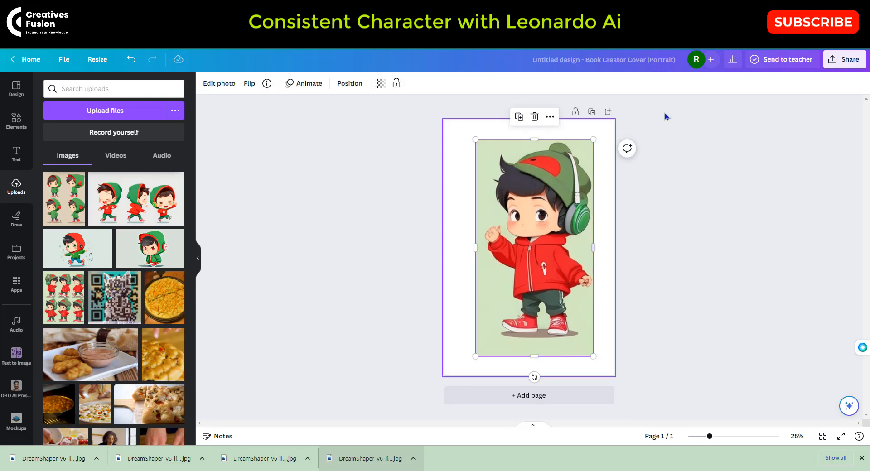
drag(496, 198, 511, 204)
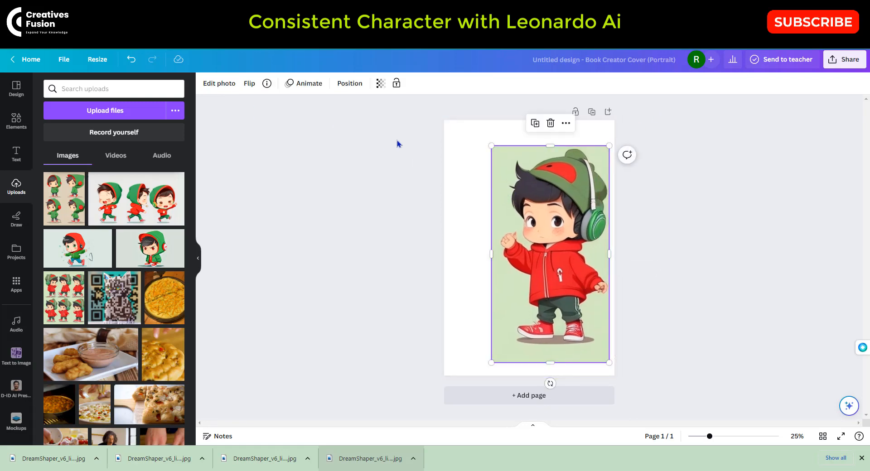
- Fill the page background with the light green photo colour that matches the boy image's backdrop
click(467, 154)
click(206, 84)
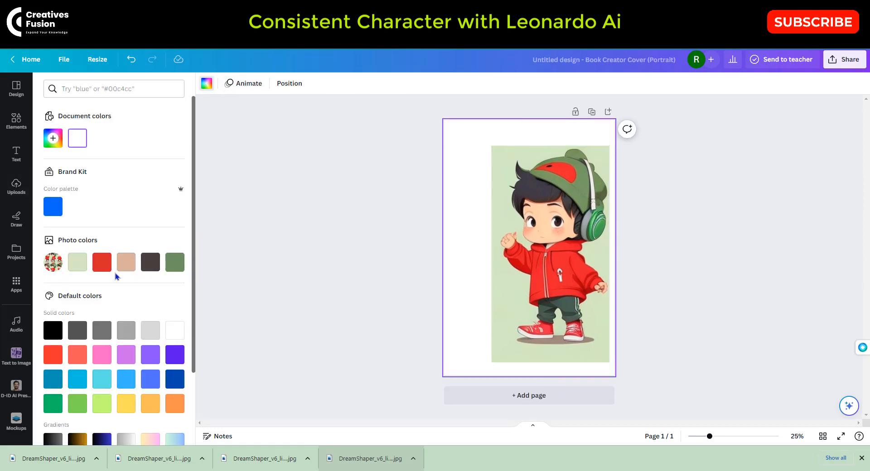
click(78, 263)
click(371, 196)
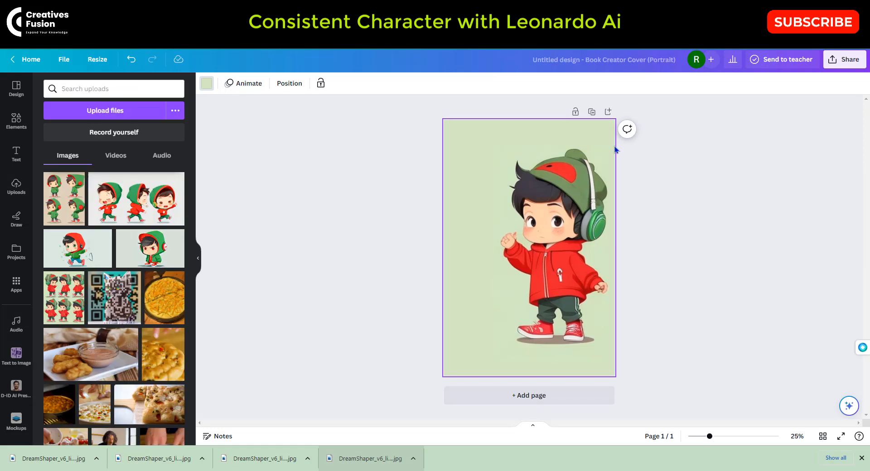
- Shrink the boy image and position it in the lower-right part of the cover, leaving room above for a title
click(607, 146)
drag(610, 145, 614, 188)
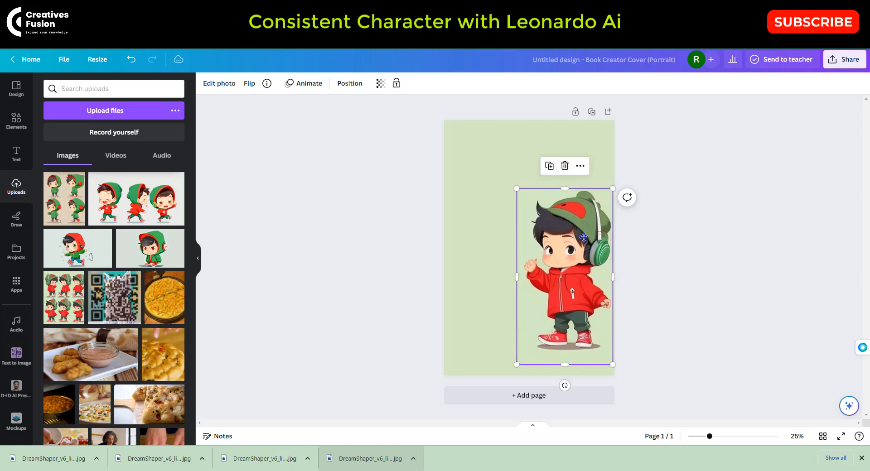
drag(588, 242, 581, 235)
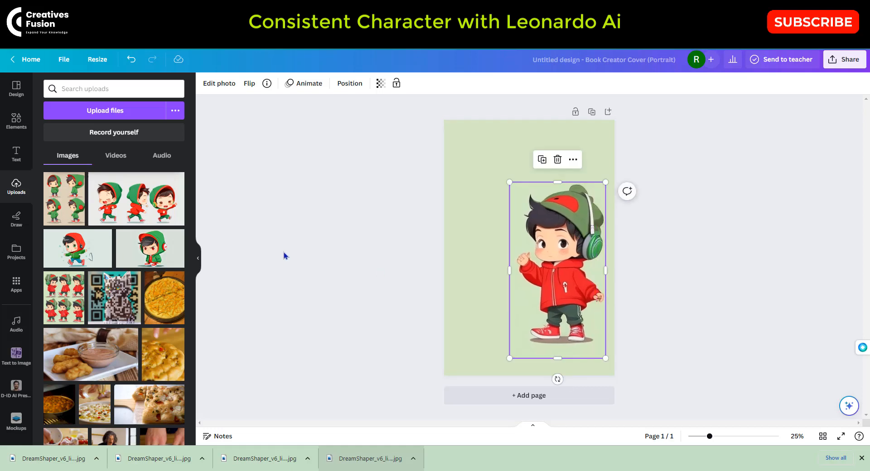
- Add a heading text box and place it centred above the boy's head
click(15, 153)
click(88, 205)
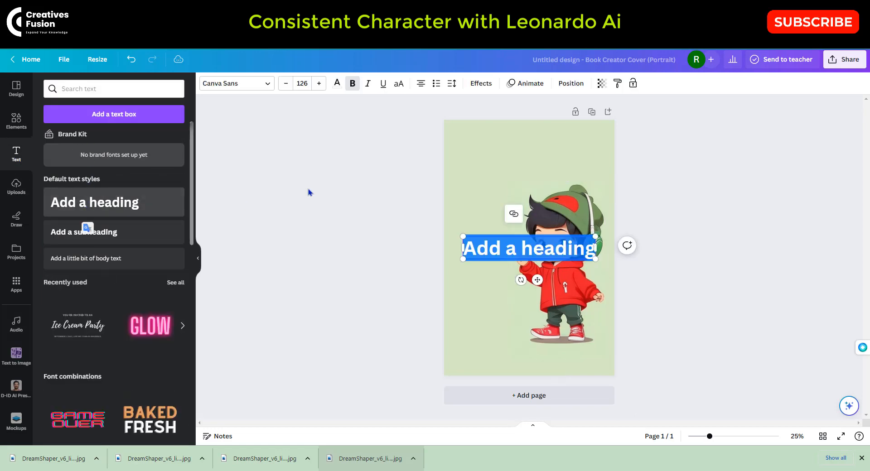
click(434, 285)
drag(515, 247, 516, 169)
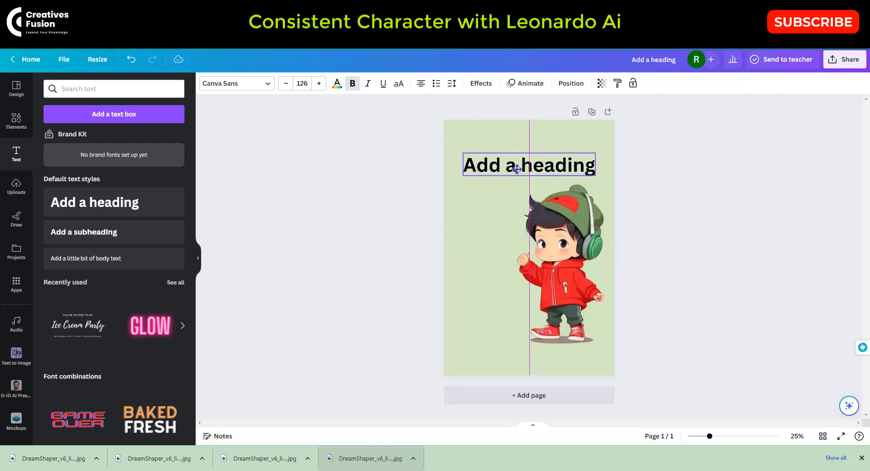
- Replace the heading text with "A Young Boy" and set its font to Gagalin
double_click(516, 169)
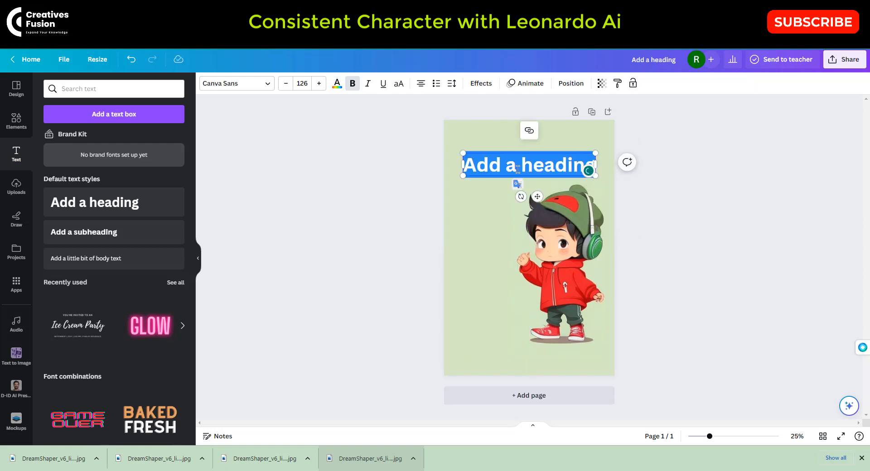
text(A)
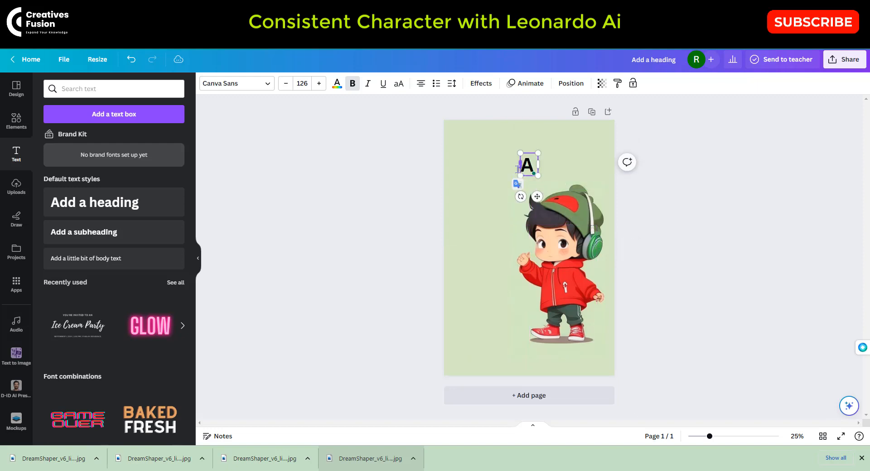
text( Young B)
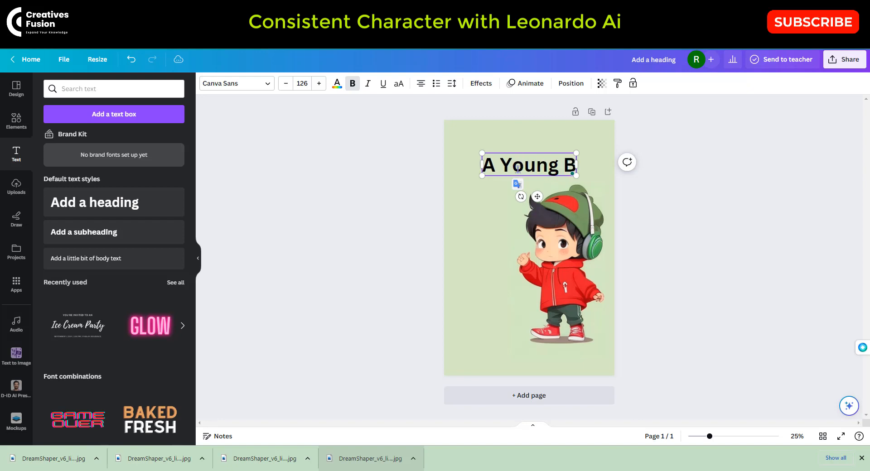
text(ou)
key(BackSpace)
text(y)
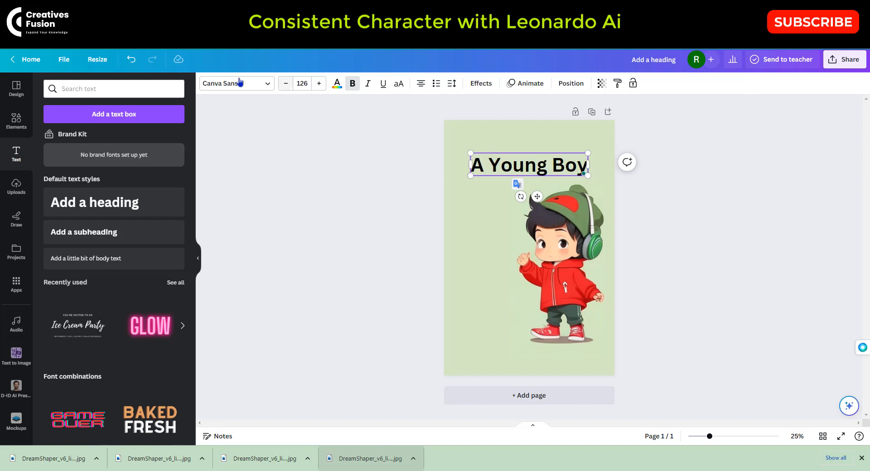
click(240, 84)
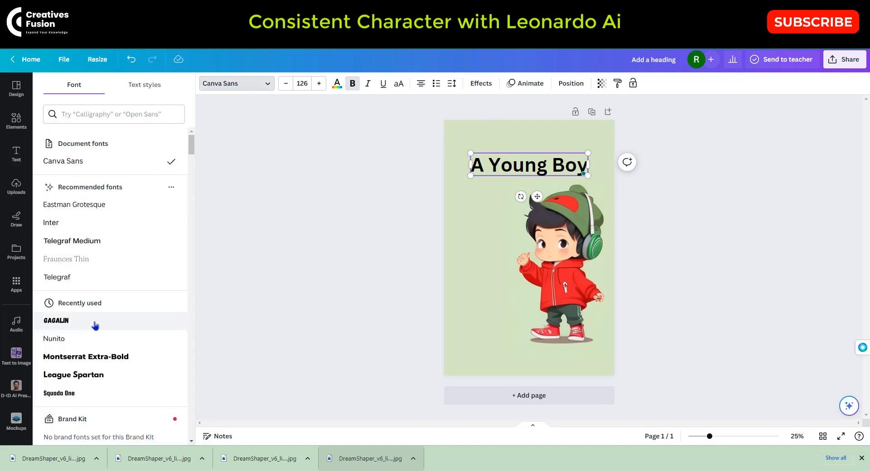
click(94, 323)
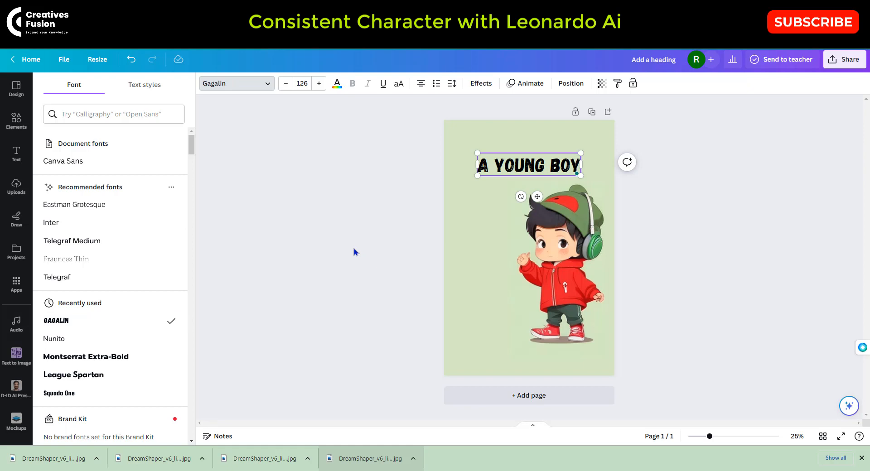
- Browse the Display fonts and try Sugo Display, Zico Display Black and Mokoto Glitch 2 on the title
scroll(131, 331, down, 3)
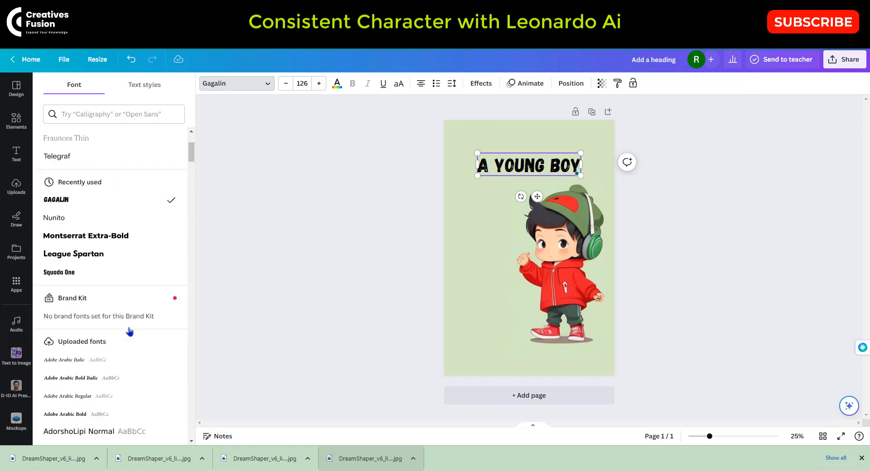
click(117, 113)
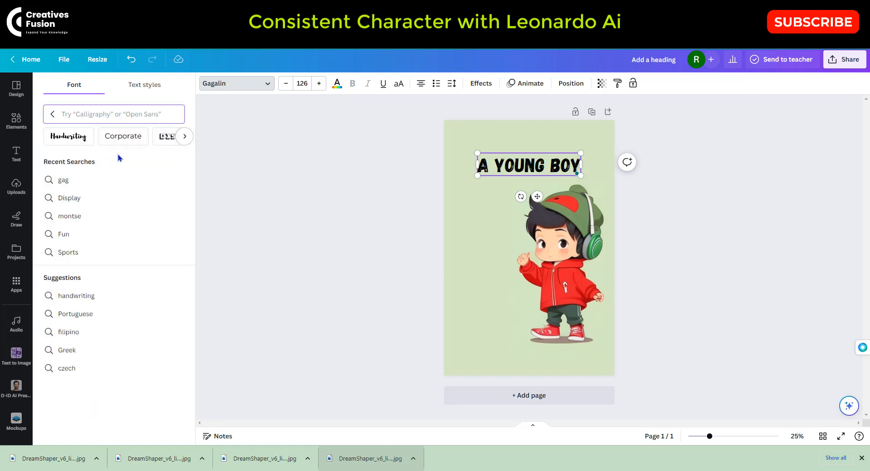
click(168, 138)
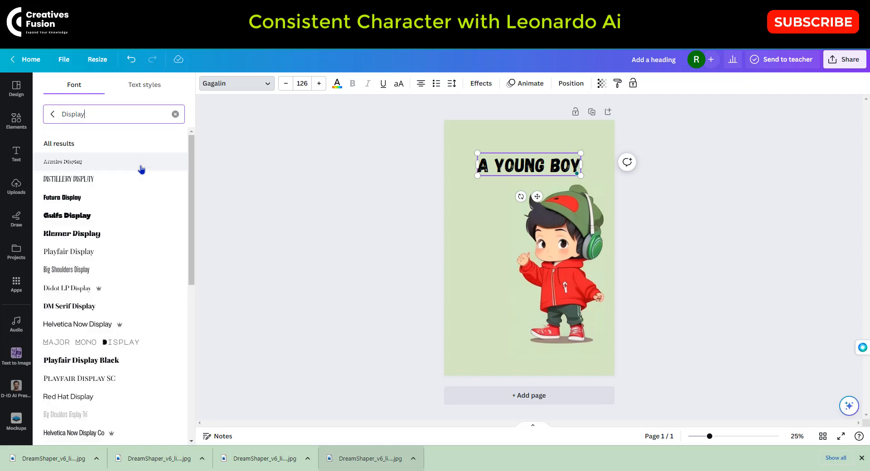
scroll(141, 167, down, 3)
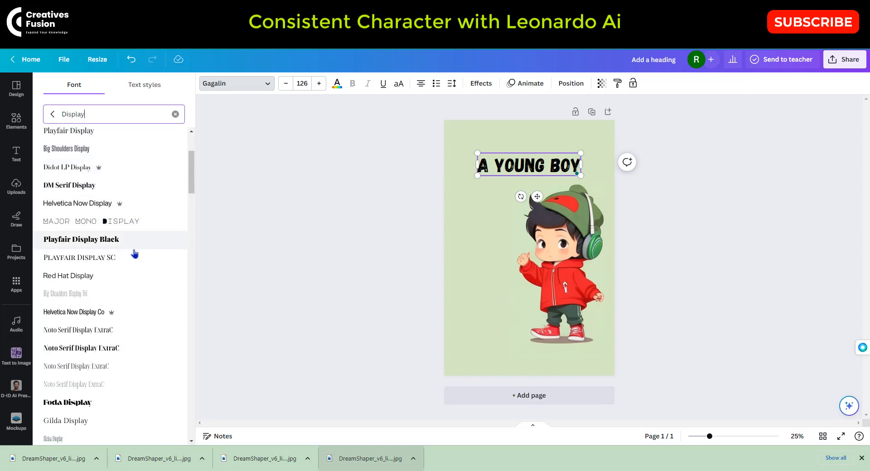
scroll(133, 249, down, 6)
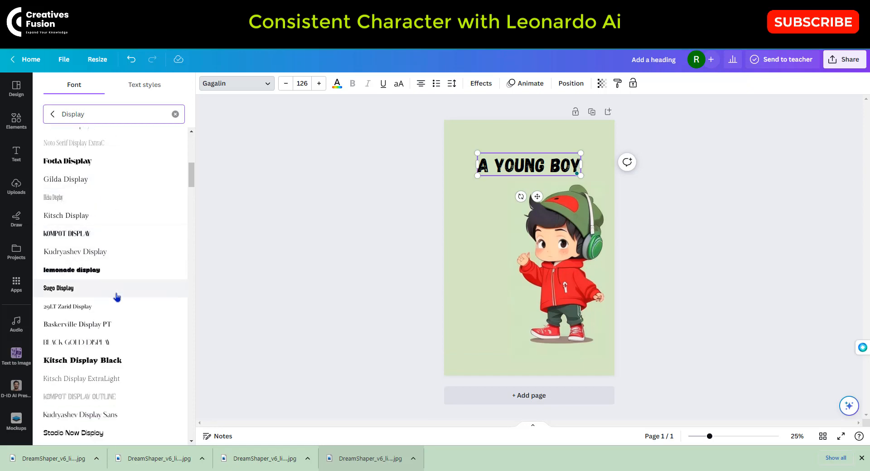
click(116, 294)
scroll(117, 295, down, 3)
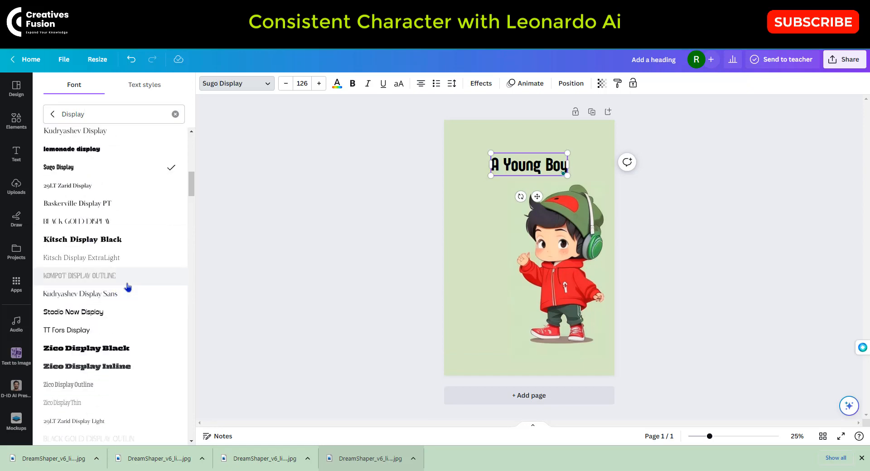
scroll(92, 315, down, 5)
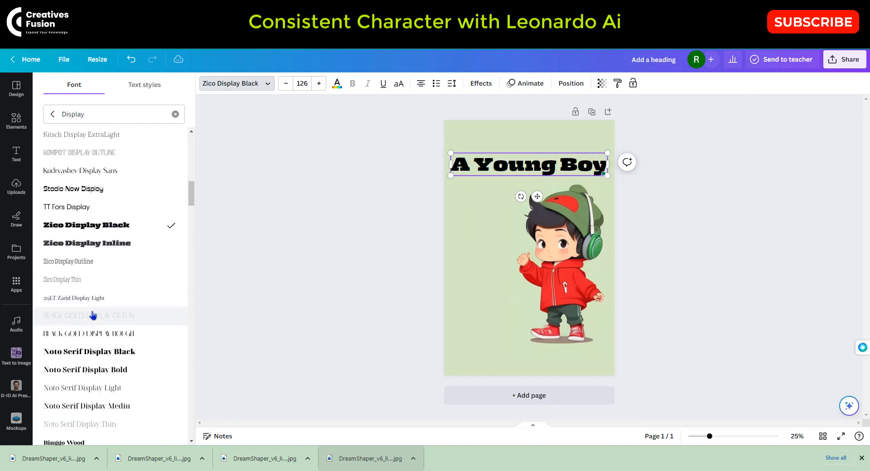
scroll(118, 380, down, 8)
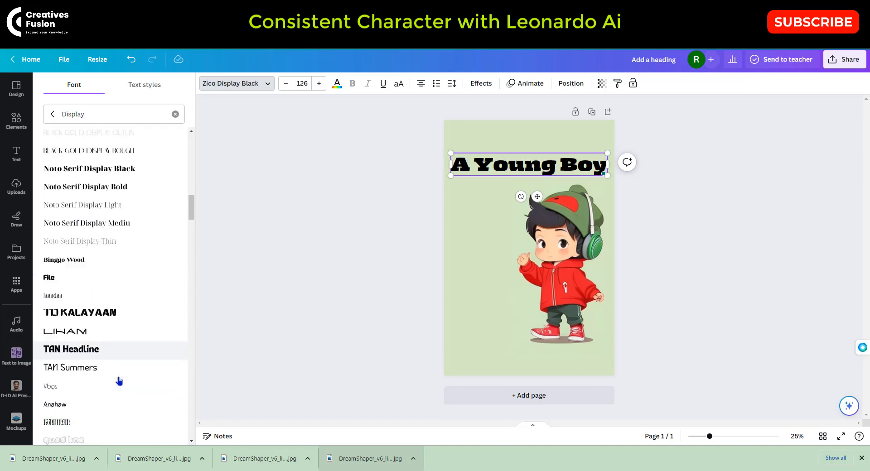
scroll(113, 340, down, 11)
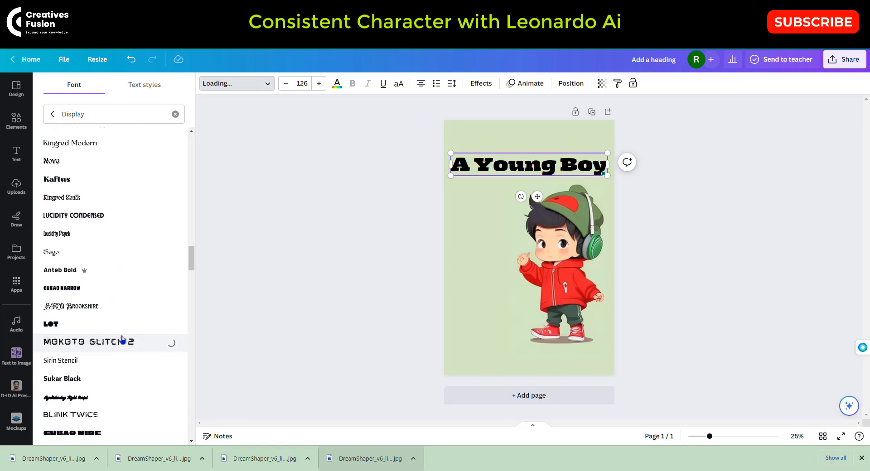
scroll(120, 342, down, 5)
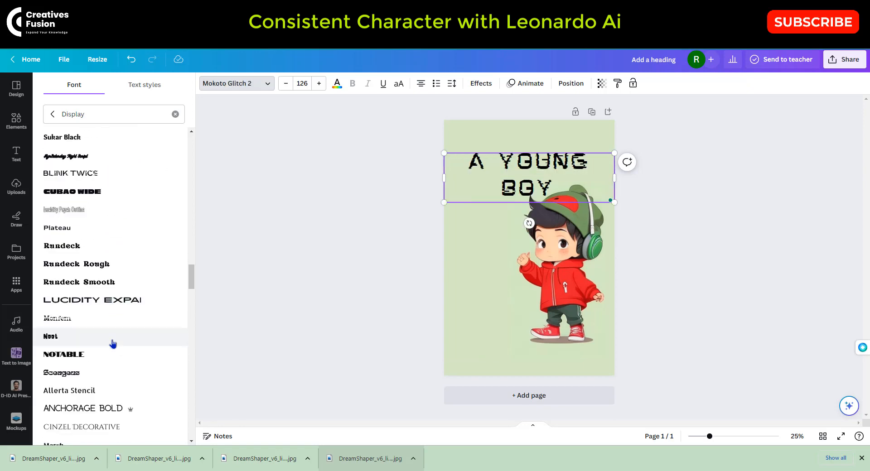
- Set the title's font back to Gagalin and enlarge it to a font size of about 156
click(53, 113)
click(71, 201)
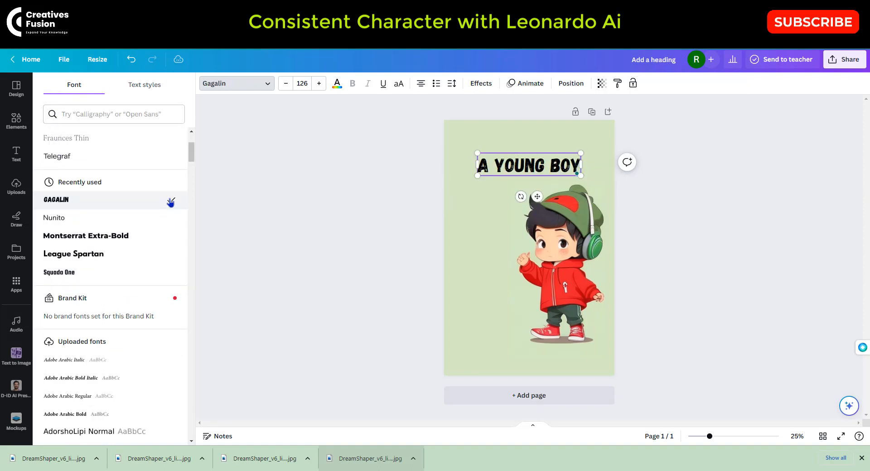
drag(581, 153, 613, 146)
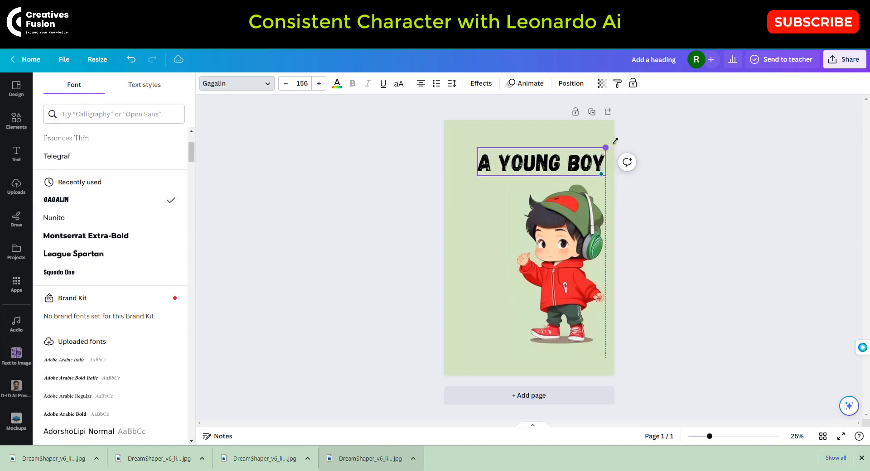
- Enlarge the title to font size 167 and move it to the centre near the page's upper edge
click(653, 198)
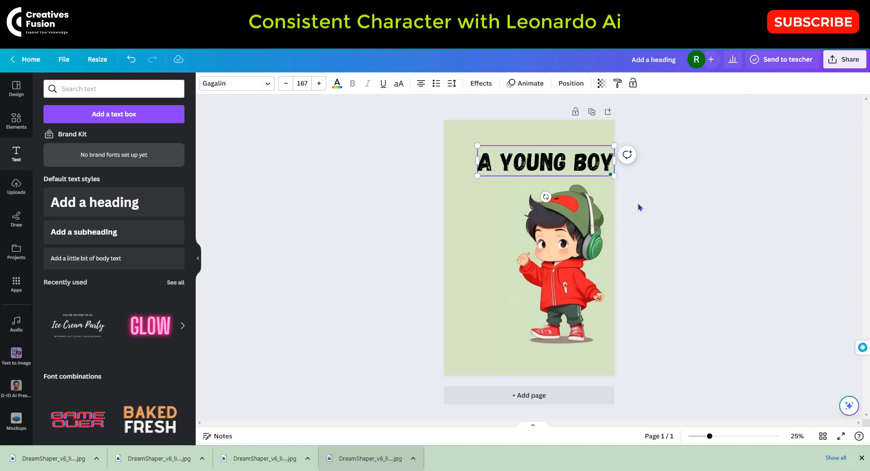
click(639, 230)
click(577, 165)
drag(577, 165, 564, 162)
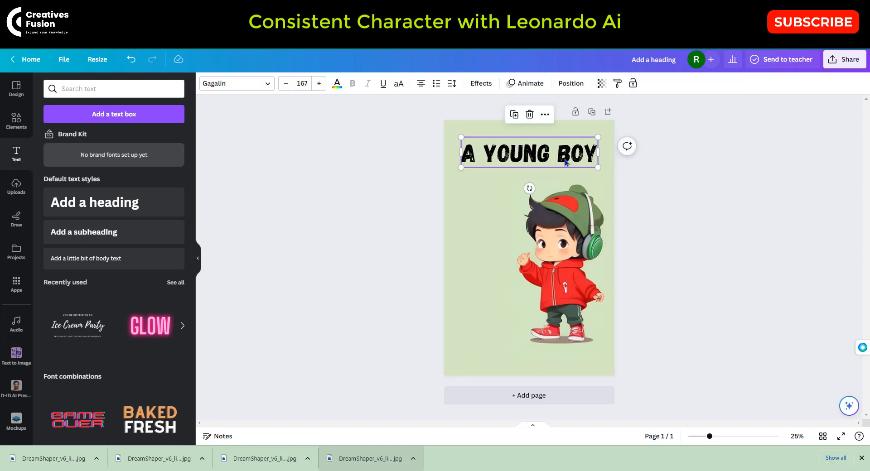
double_click(561, 158)
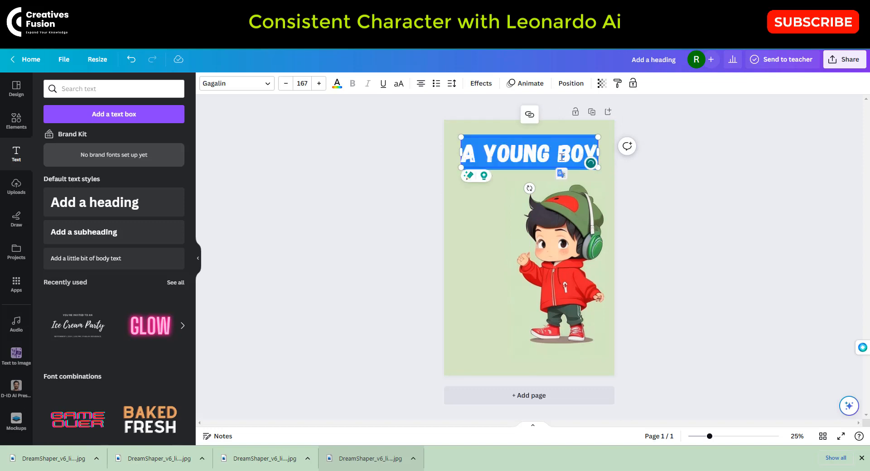
click(662, 200)
- Duplicate the title and replace the copy's text with "& HIS DAILY LIFE"
click(529, 149)
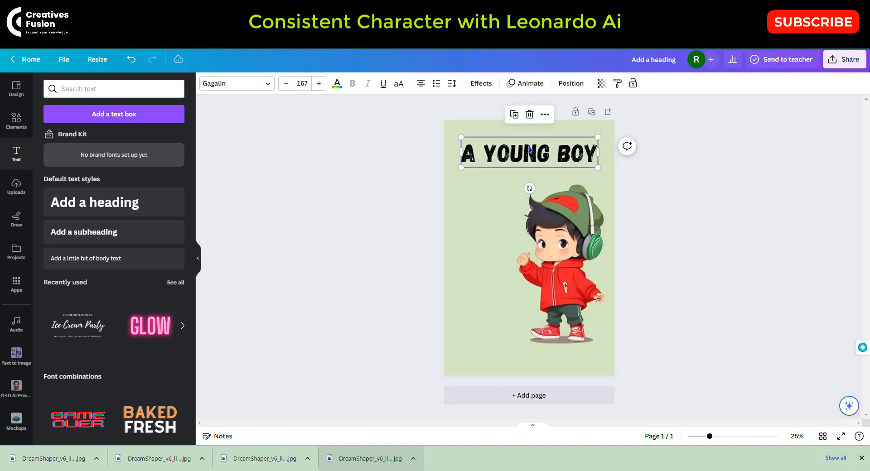
click(514, 114)
double_click(520, 173)
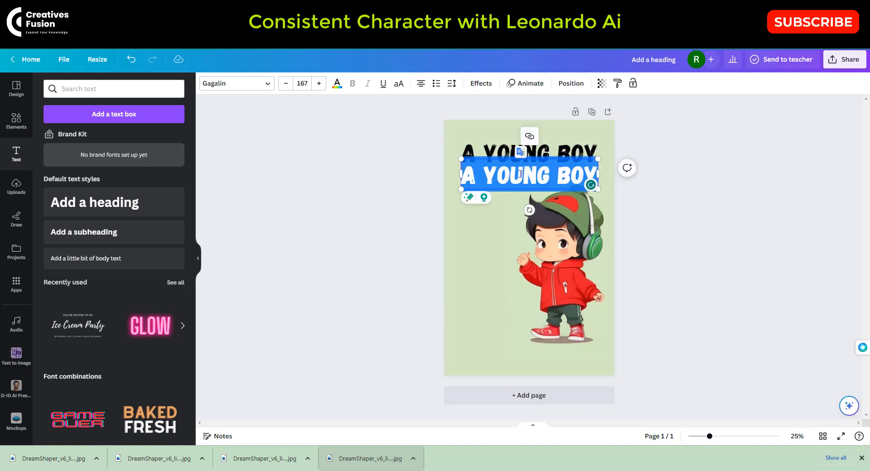
text(& HIS)
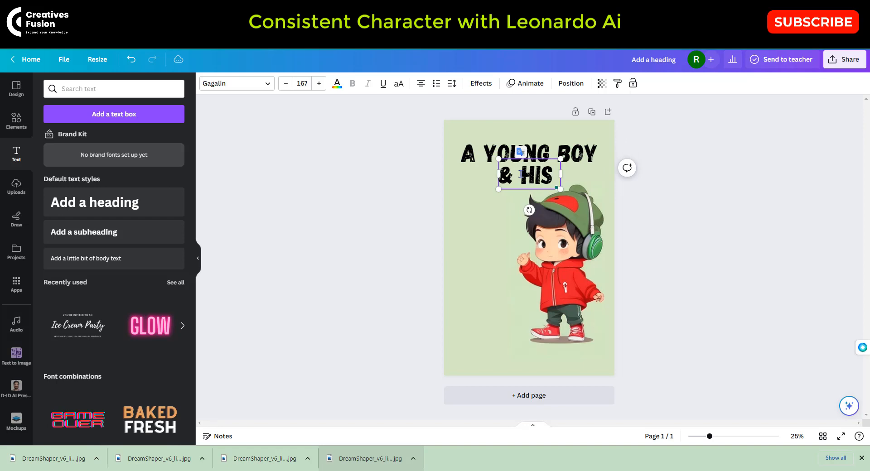
text( DAILU)
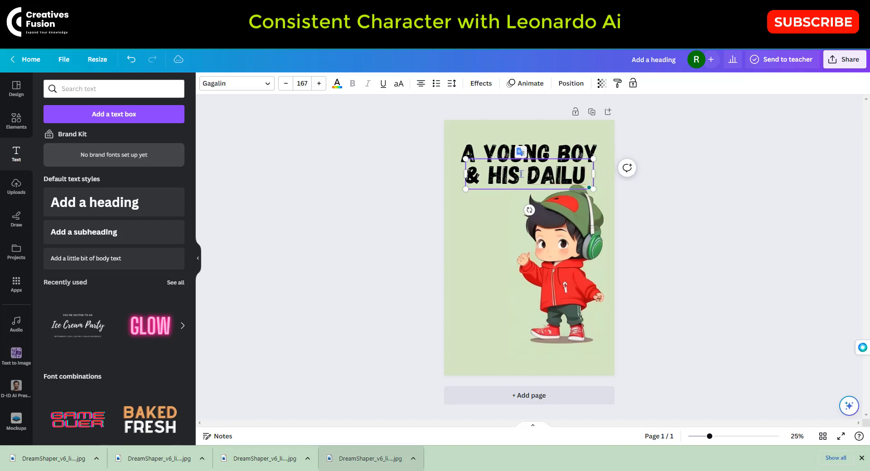
key(BackSpace)
text(Y LIE)
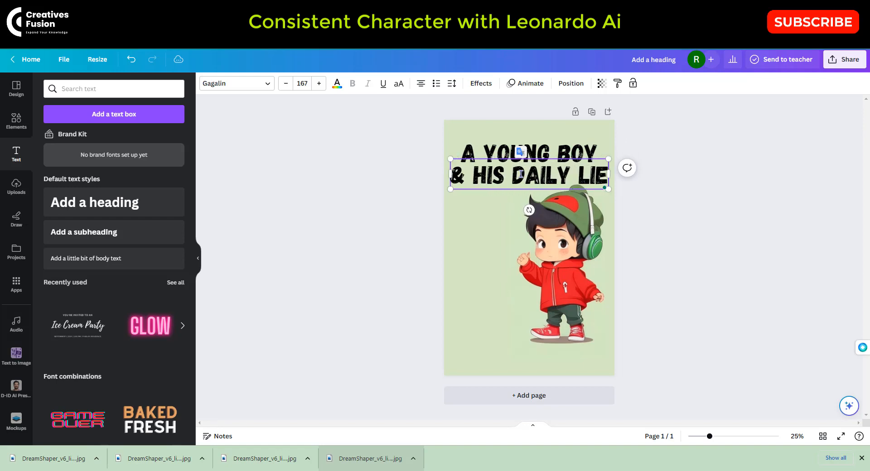
key(BackSpace)
text(FE)
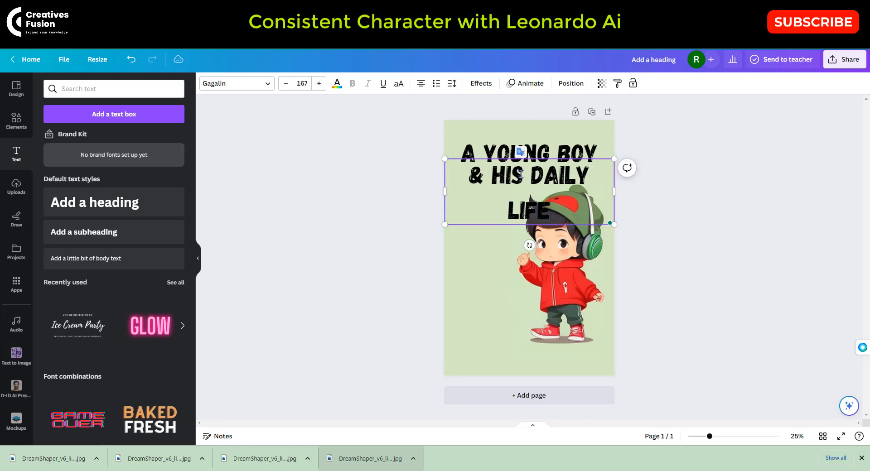
- Shrink the "& HIS DAILY LIFE" line to a font size of about 123 and centre it directly beneath the title
drag(614, 158, 602, 202)
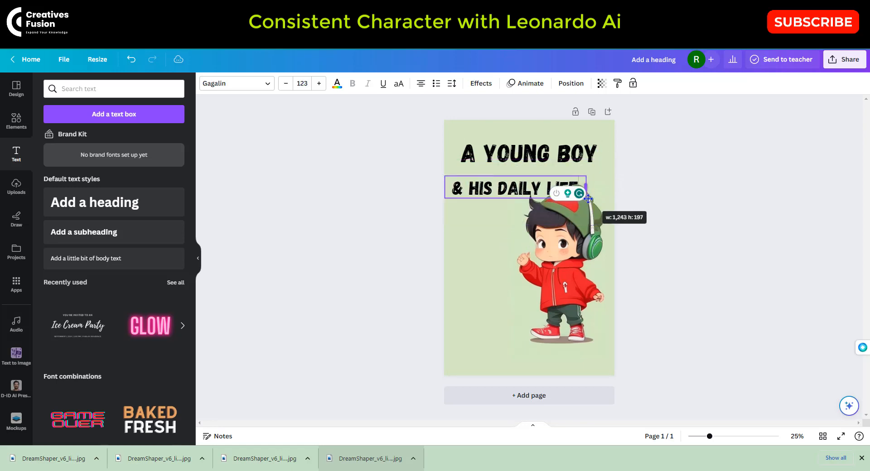
drag(523, 218, 534, 204)
click(398, 263)
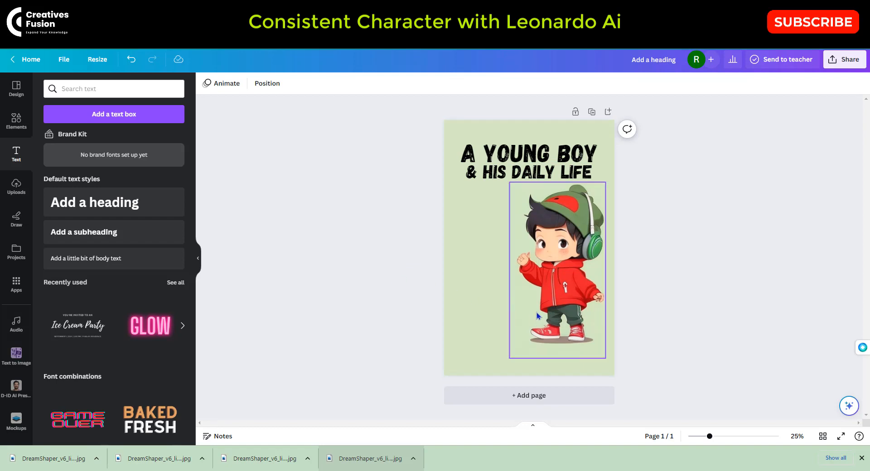
- Move the boy image up to overlap the subtitle and bring it forward in front of the text
mouse_move(552, 317)
mouse_down()
mouse_move(552, 284)
mouse_move(555, 306)
mouse_up()
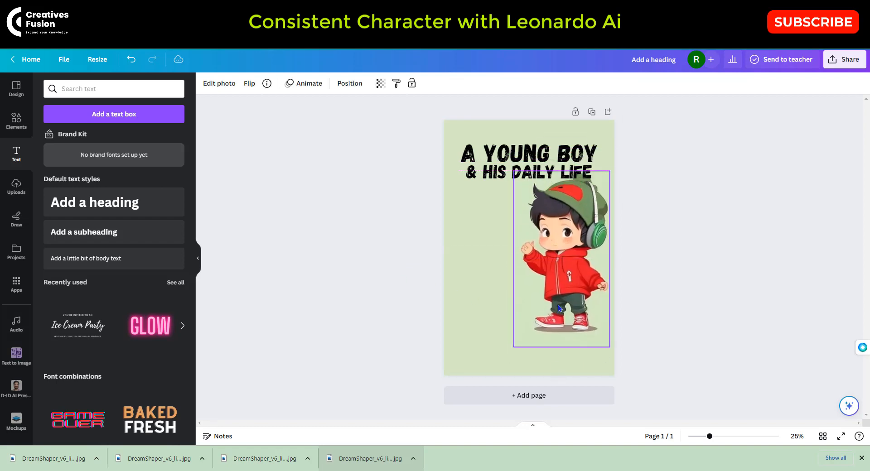
click(350, 83)
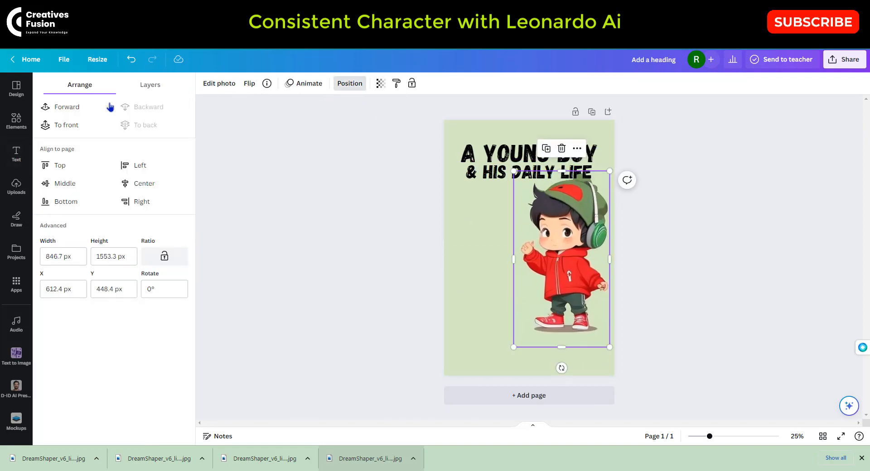
click(80, 109)
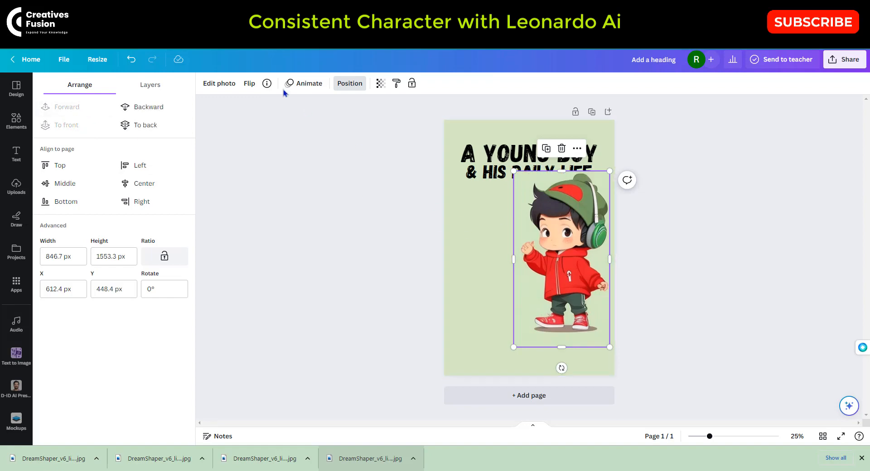
- Try BG Remover on the boy image, and undo the background removal together with the trial move of the image
click(224, 84)
click(66, 154)
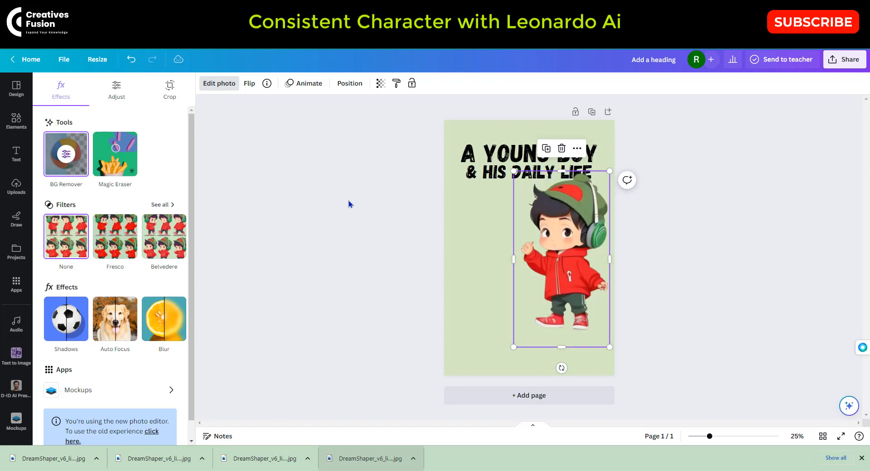
drag(568, 282, 569, 282)
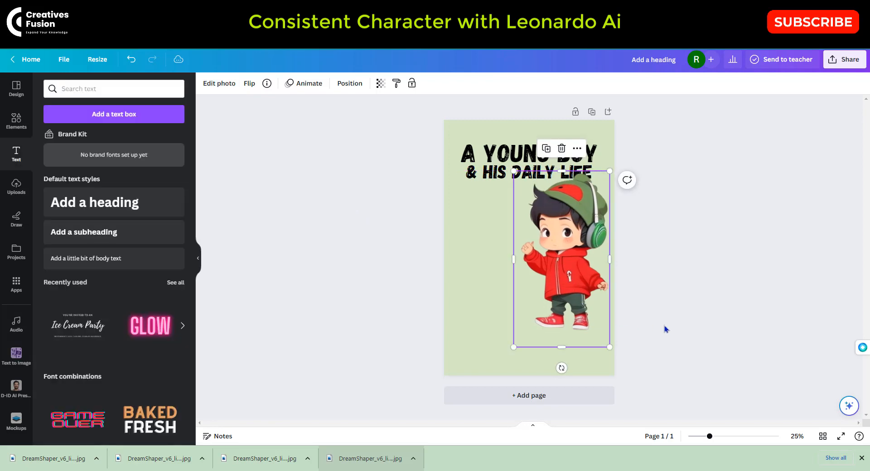
click(130, 63)
click(128, 64)
drag(557, 232, 556, 242)
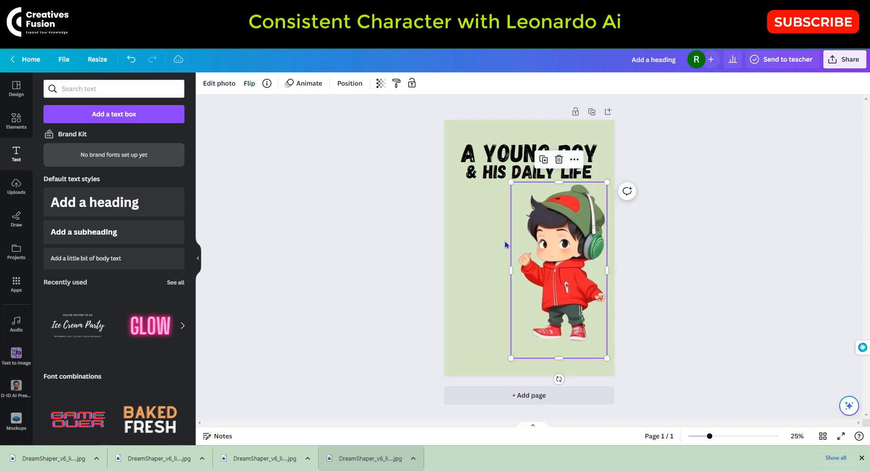
key(ctrl+z)
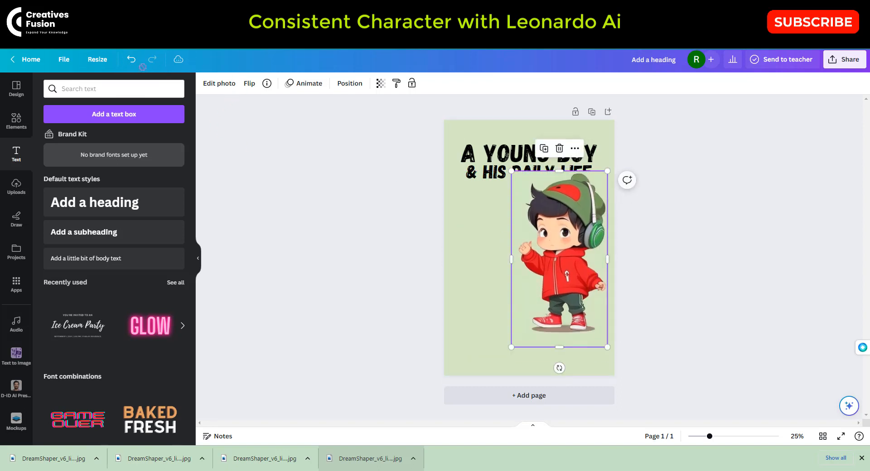
click(130, 63)
click(130, 63)
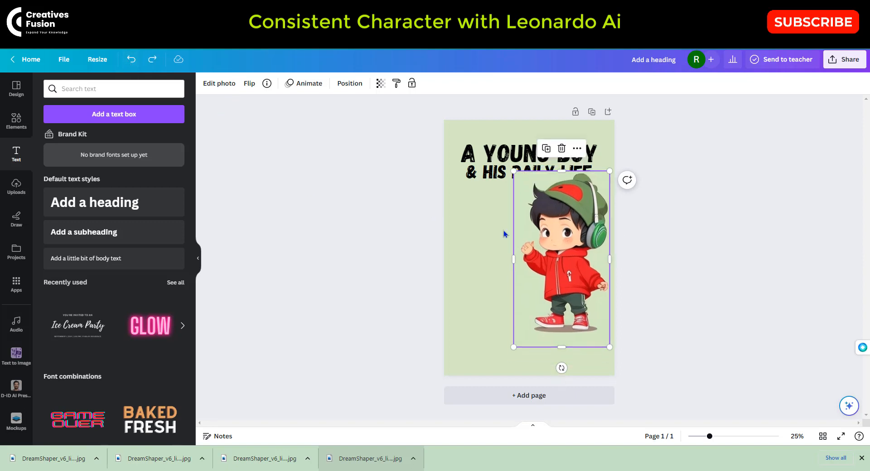
- Move the boy image down below the subtitle, against the page's right edge
click(460, 287)
drag(544, 282, 547, 295)
click(736, 325)
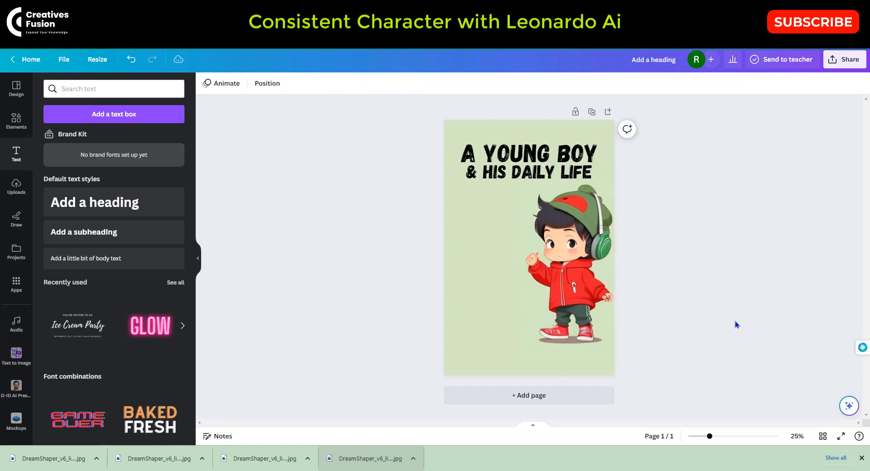
- Add the uploaded image of six boys to the page and crop it to the single upper-right boy
click(14, 194)
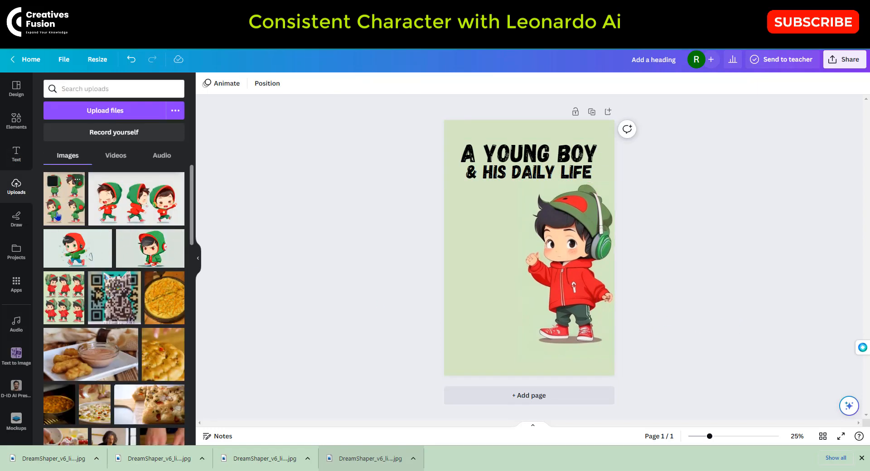
click(67, 297)
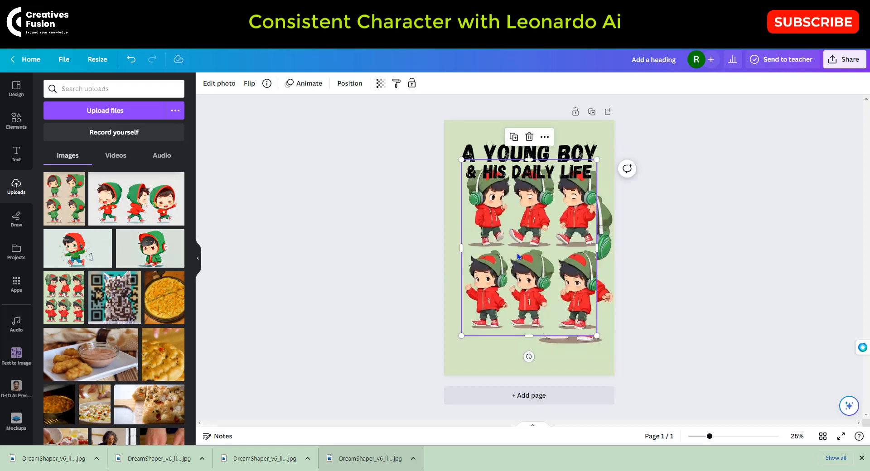
drag(518, 256, 518, 279)
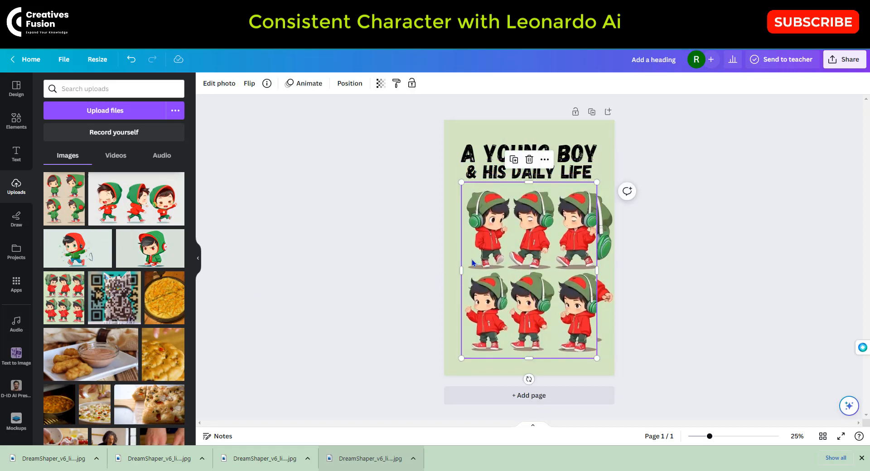
drag(461, 271, 553, 265)
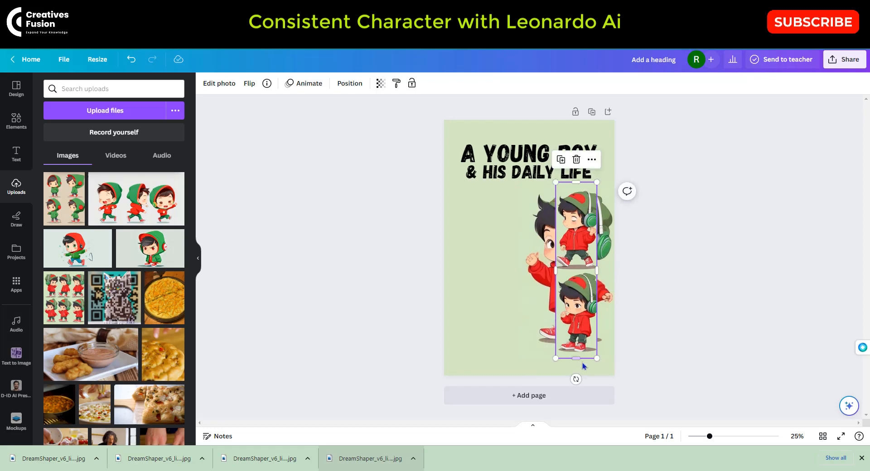
drag(576, 357, 585, 271)
- Enlarge the cropped boy, place it along the page's left edge and widen its crop slightly
drag(555, 181, 524, 116)
drag(576, 255, 474, 314)
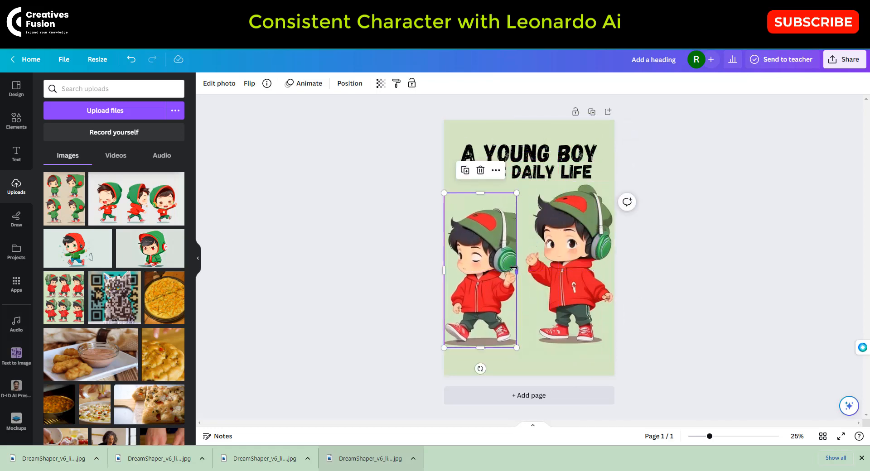
drag(516, 268, 518, 268)
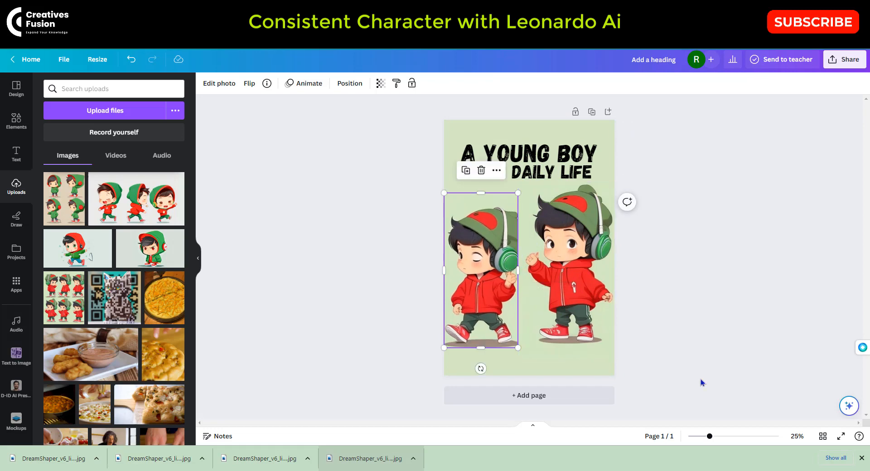
- Delete the second boy image from the left half of the page
click(709, 376)
click(480, 262)
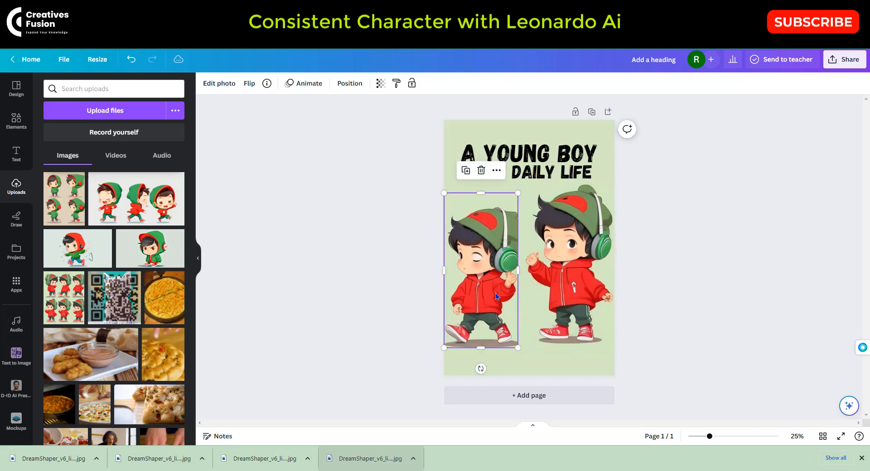
click(481, 171)
- Enlarge the remaining boy image toward the lower left so his feet reach near the page's lower edge
click(575, 315)
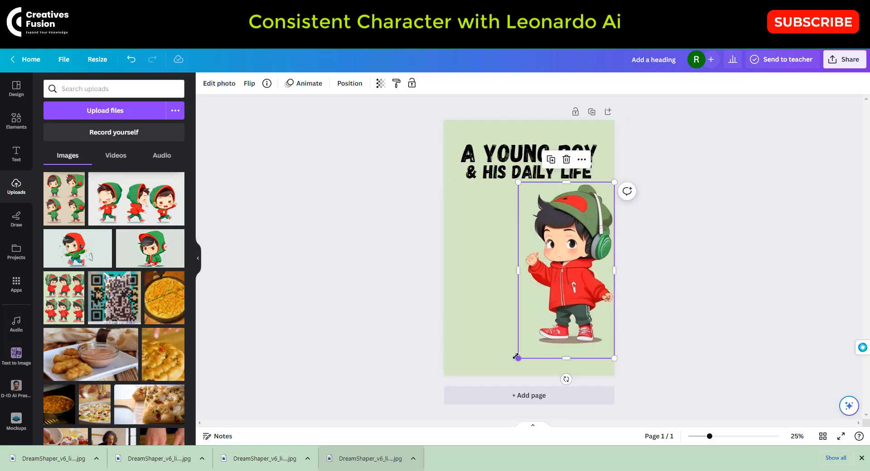
drag(517, 356, 490, 385)
click(675, 377)
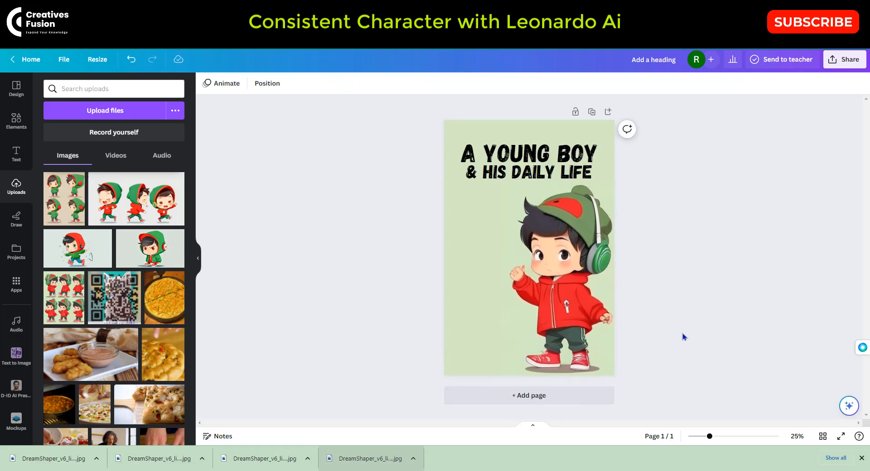
- Download the finished cover as a PNG at size 1 (1,500 × 2,250 px)
click(844, 59)
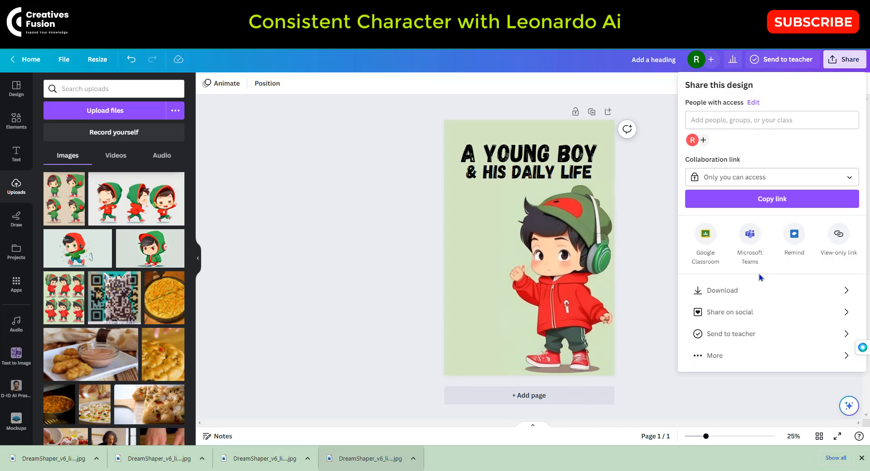
click(755, 291)
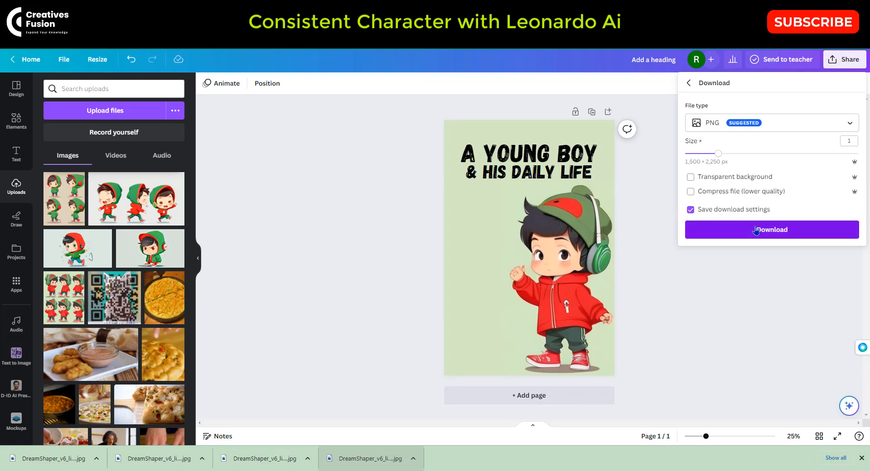
click(758, 232)
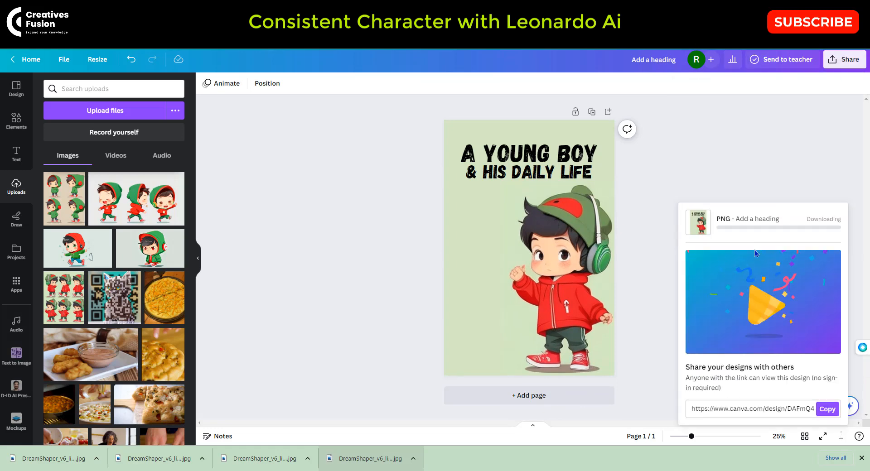